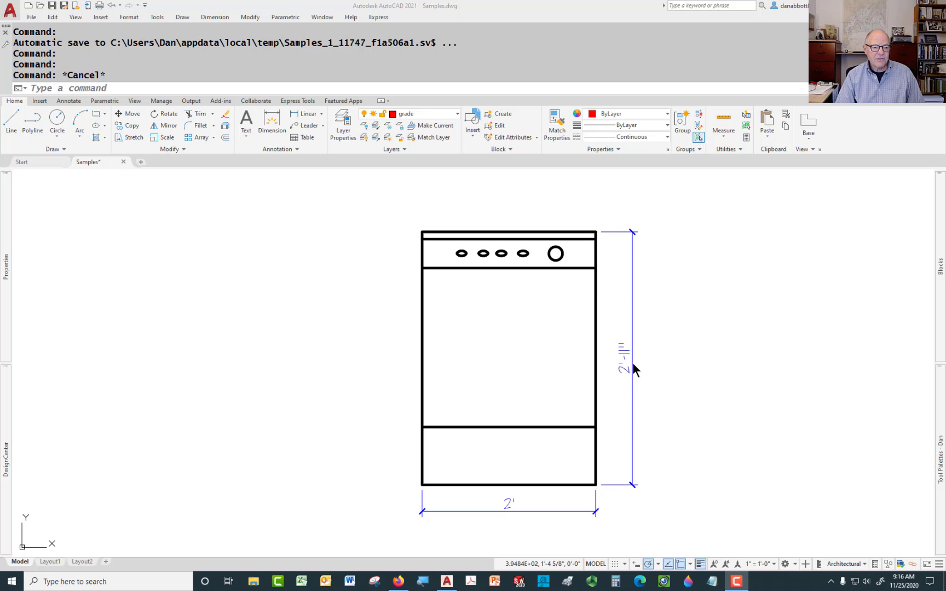
Switch the dishwasher block to its 2'-6" wide size and clear the selection
{"action": "key", "text": "Escape"}
{"action": "left_click", "coordinate": [582, 426]}
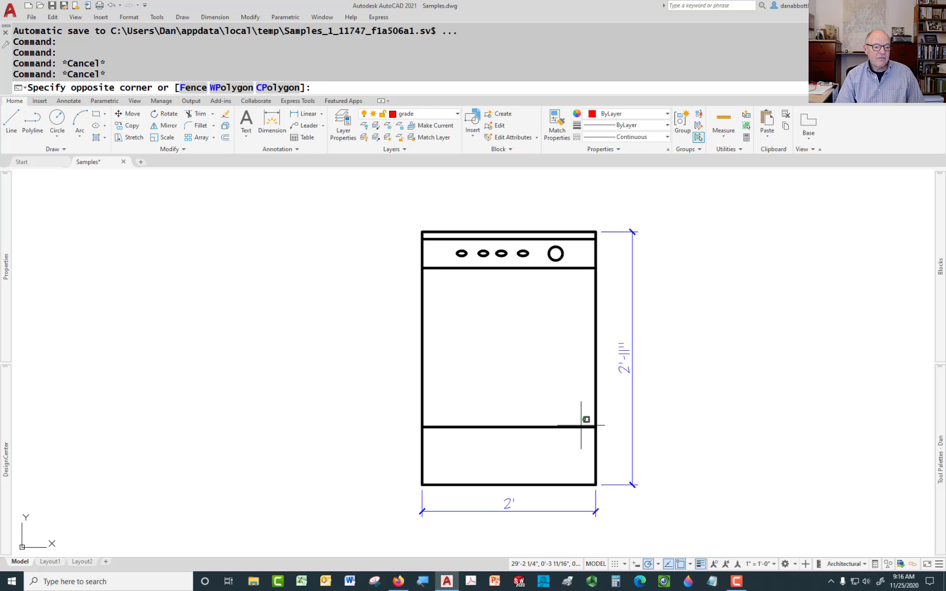
{"action": "left_click", "coordinate": [559, 431]}
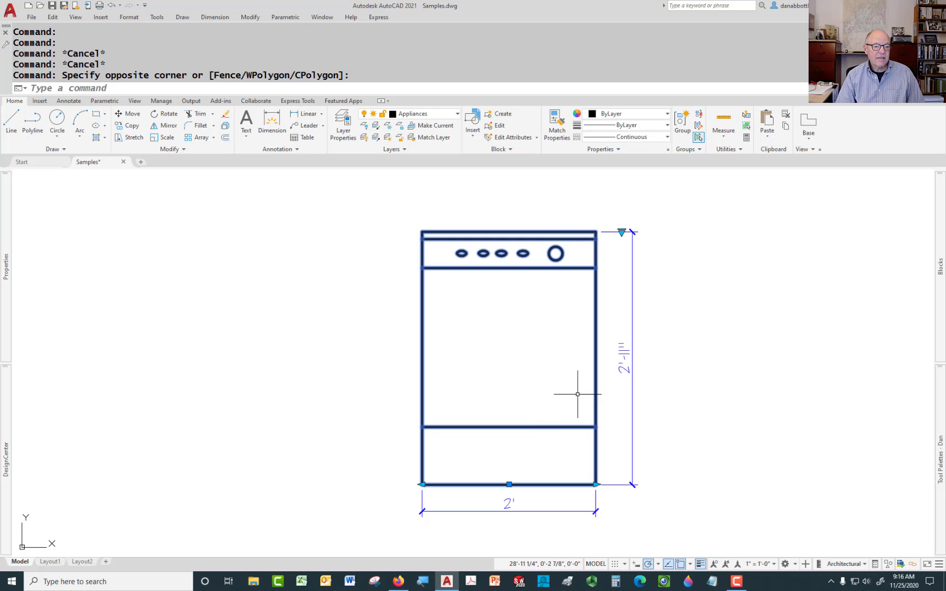
{"action": "left_click", "coordinate": [622, 232]}
{"action": "left_click", "coordinate": [649, 271]}
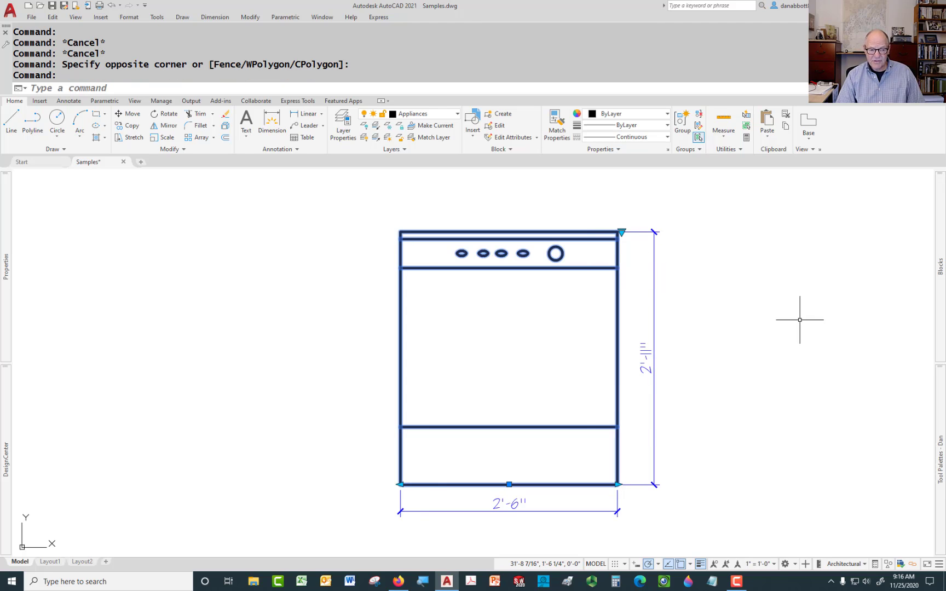
{"action": "key", "text": "Escape"}
{"action": "key", "text": "Escape"}
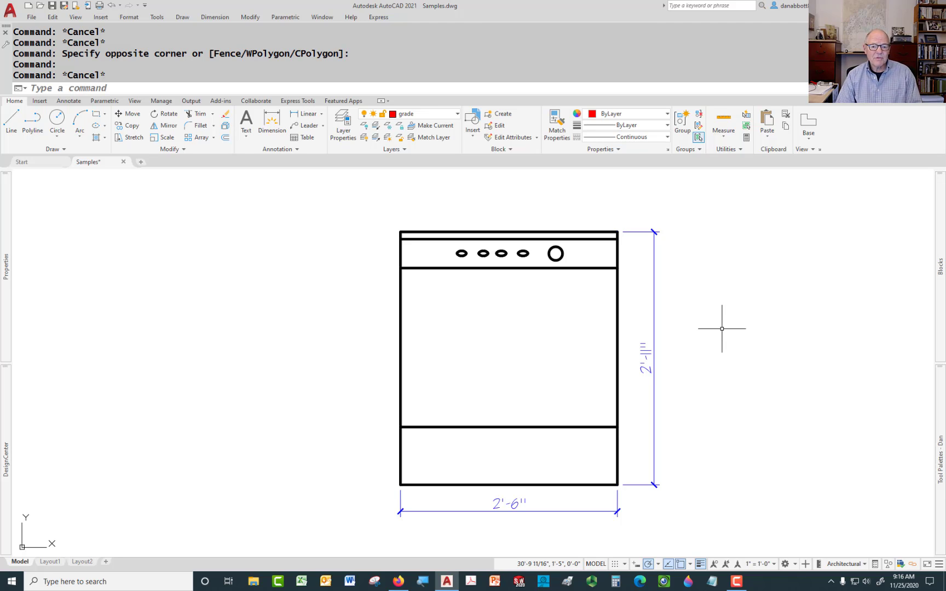
Add the resized dishwasher block to the Grading tool palette as a reusable tool
{"action": "left_click", "coordinate": [618, 316]}
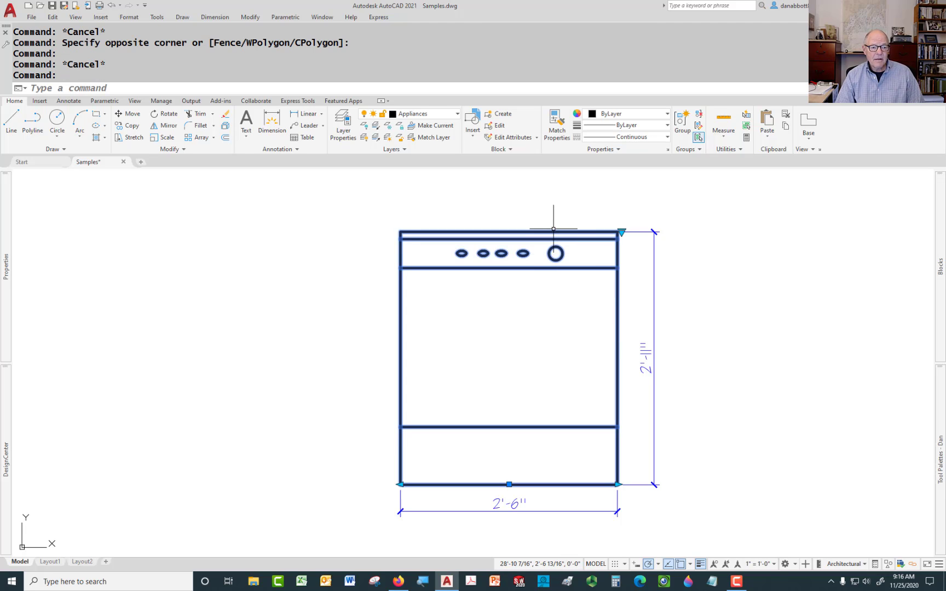
{"action": "left_click_drag", "start_coordinate": [554, 231], "coordinate": [868, 402]}
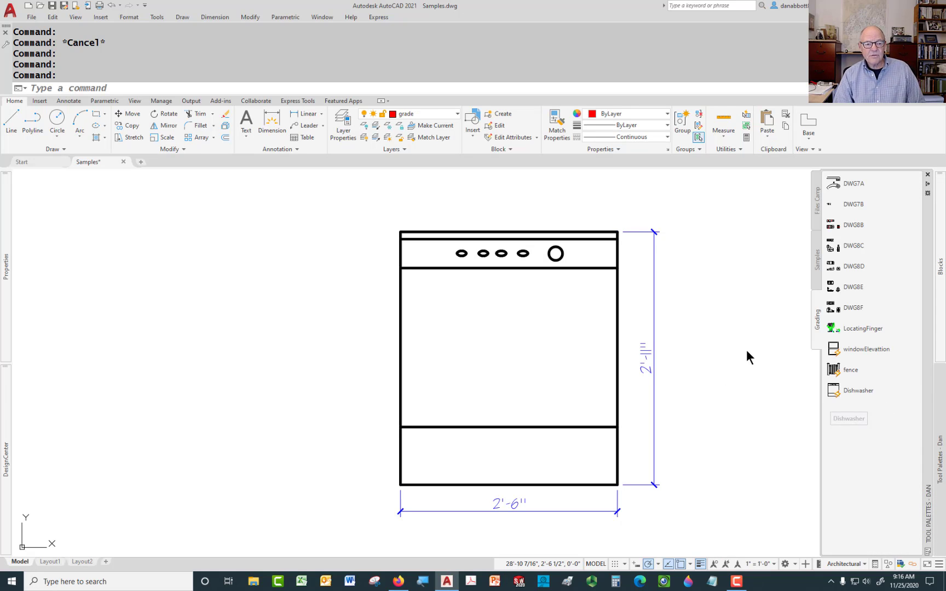
{"action": "key", "text": "Escape"}
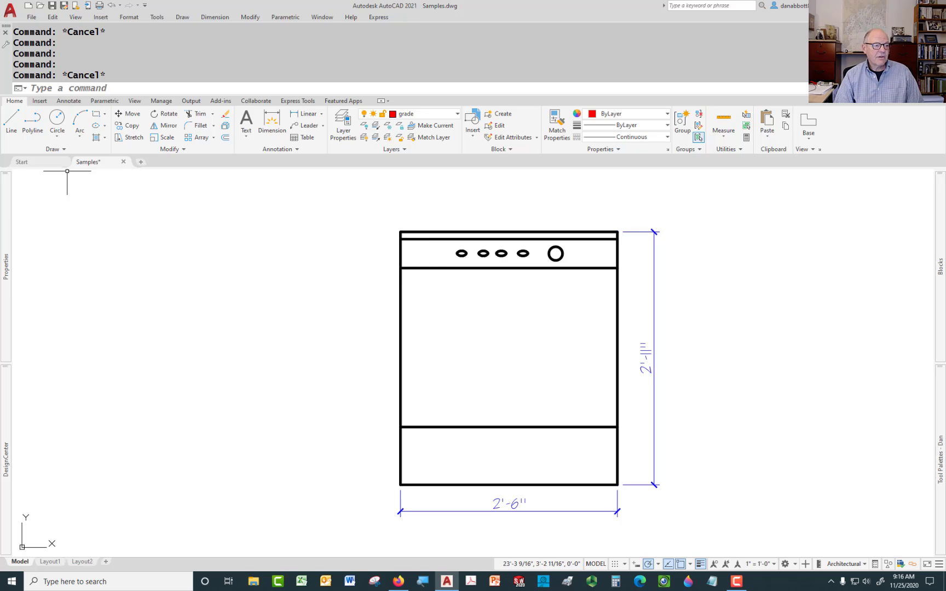
Create a new blank drawing alongside the Samples drawing
{"action": "left_click", "coordinate": [41, 163]}
{"action": "left_click", "coordinate": [247, 299]}
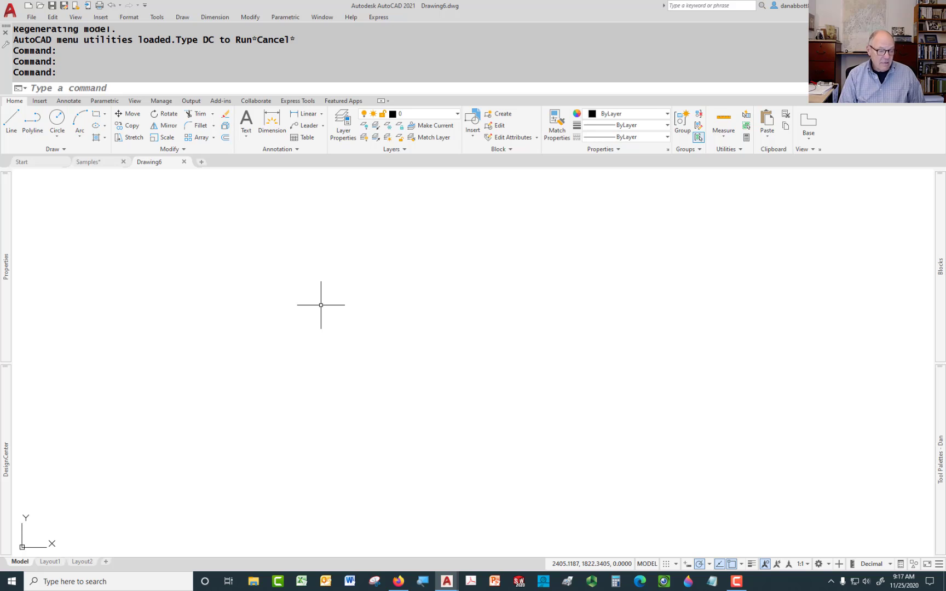
Check the new drawing's MEASUREMENT system variable and its length and insertion scale units
{"action": "type", "text": "measure"}
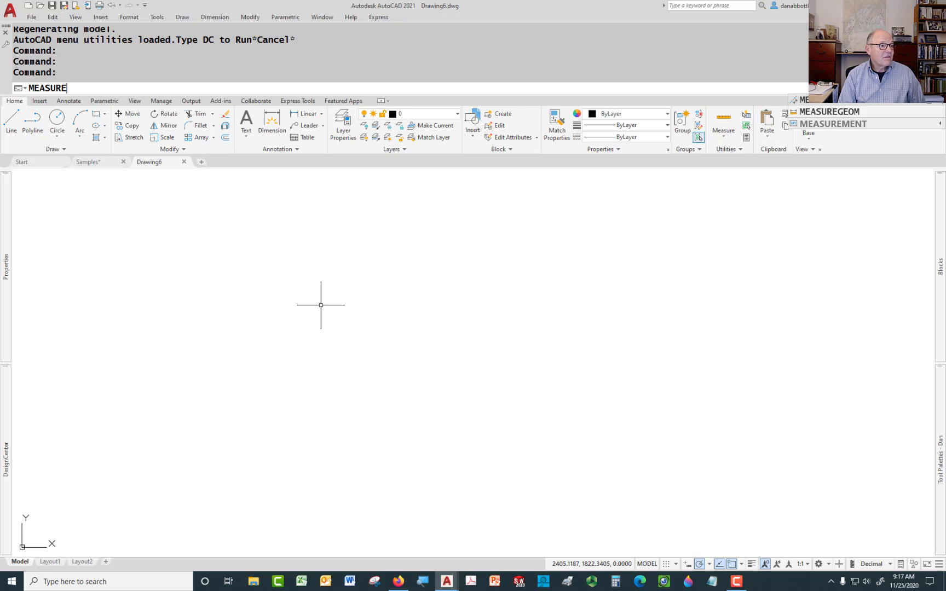
{"action": "type", "text": "ment"}
{"action": "key", "text": "Return"}
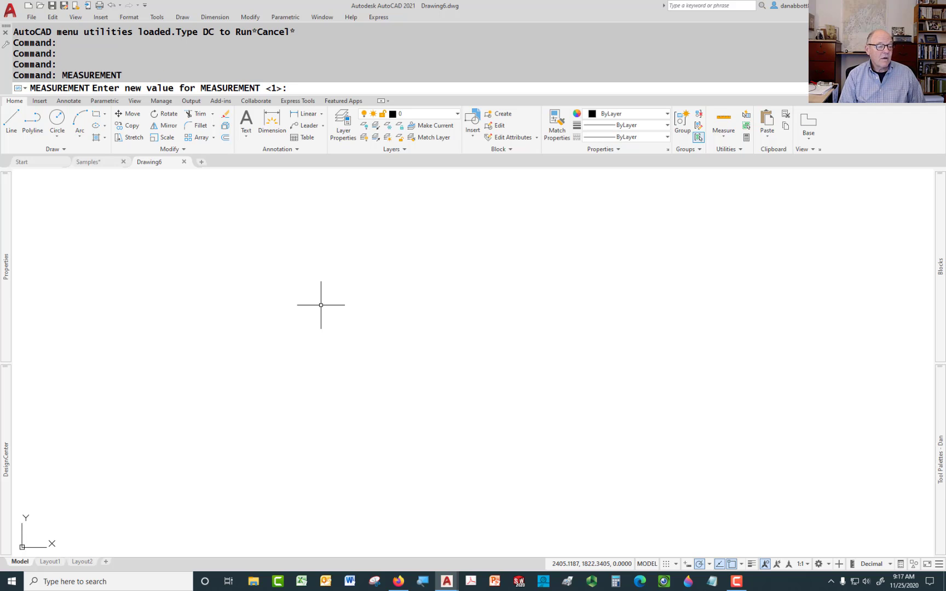
{"action": "key", "text": "Escape"}
{"action": "type", "text": "un"}
{"action": "key", "text": "Return"}
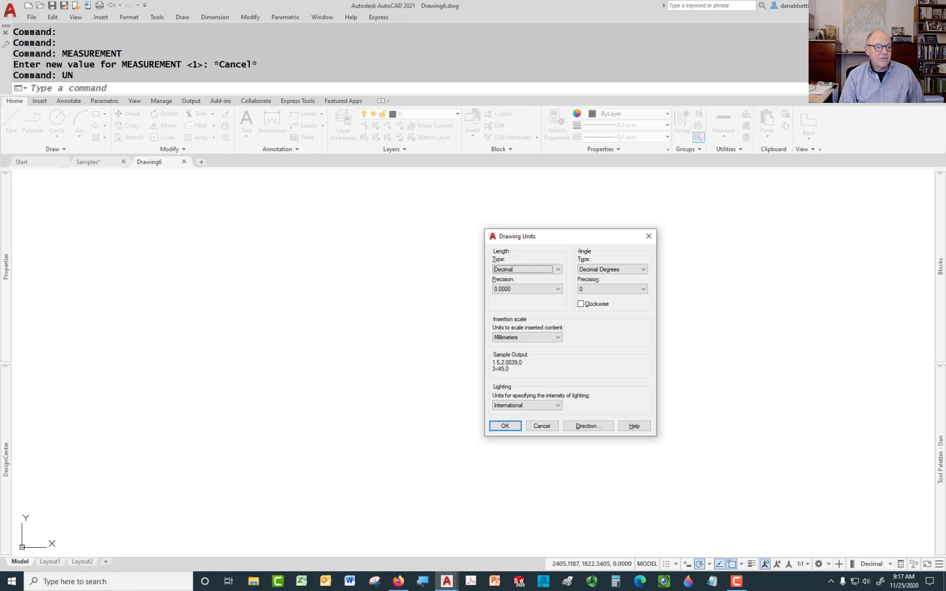
{"action": "key", "text": "Return"}
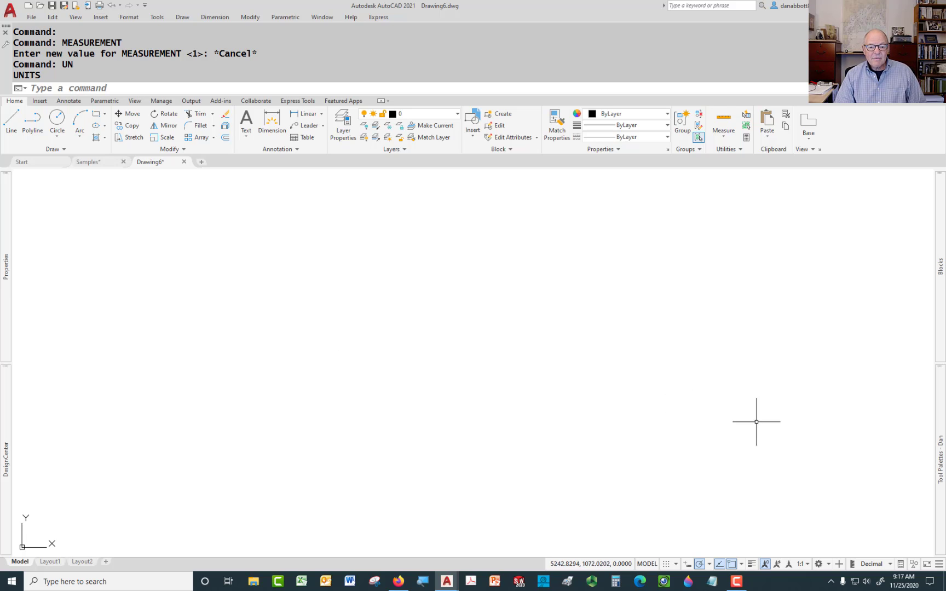
Insert the Dishwasher block from the Grading tool palette into the empty drawing, accepting its default Commercial attributes
{"action": "mouse_move", "coordinate": [933, 437]}
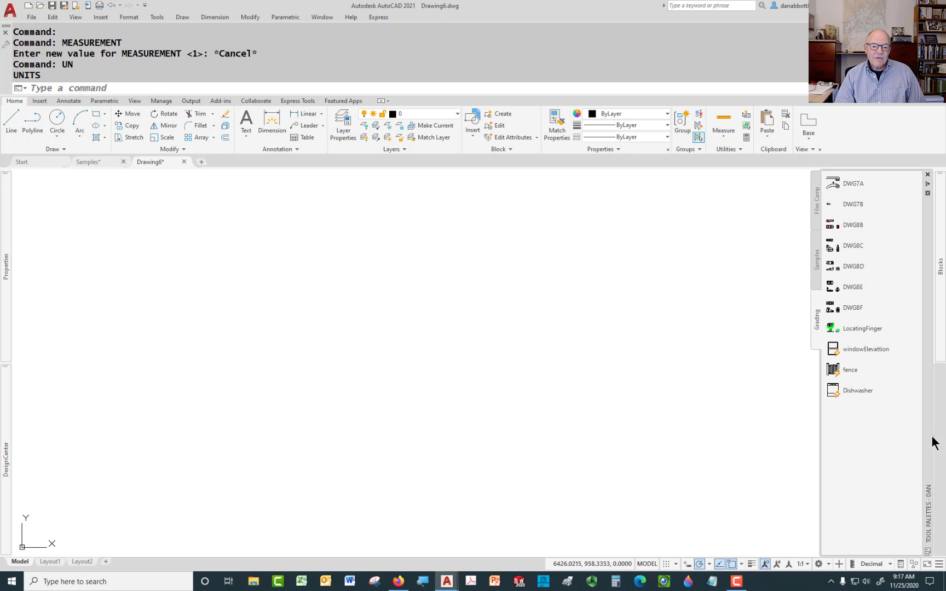
{"action": "left_click", "coordinate": [838, 390]}
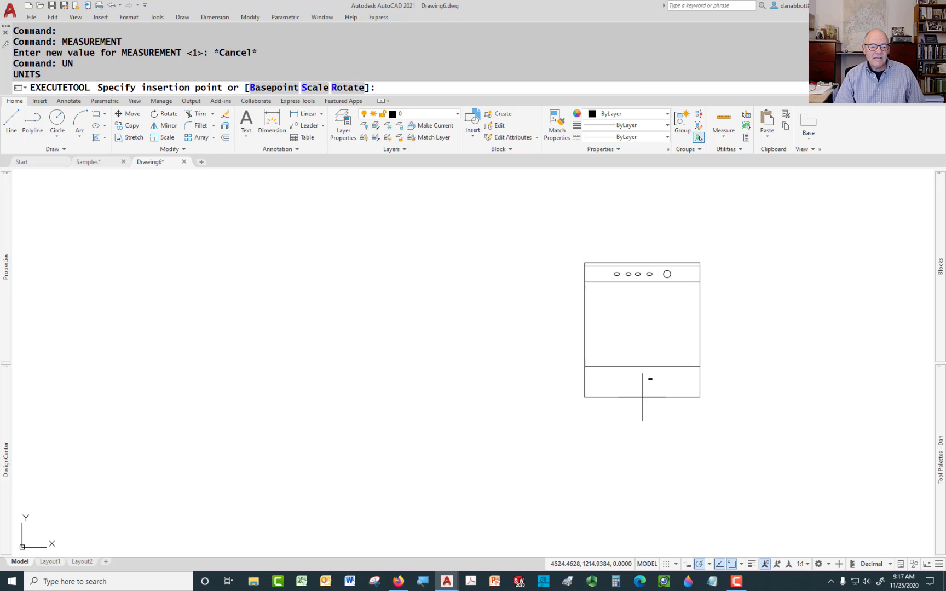
{"action": "left_click", "coordinate": [494, 411]}
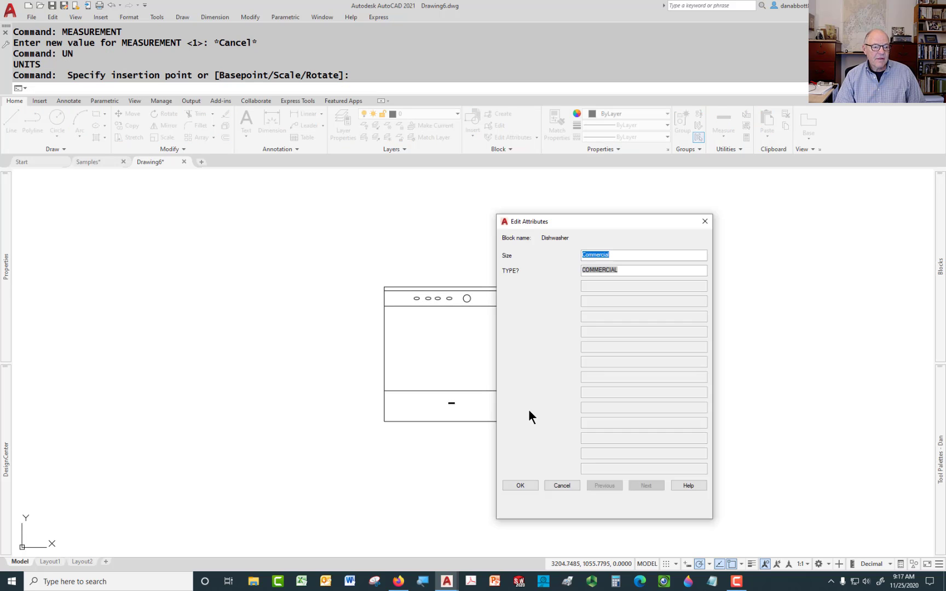
{"action": "left_click", "coordinate": [520, 485]}
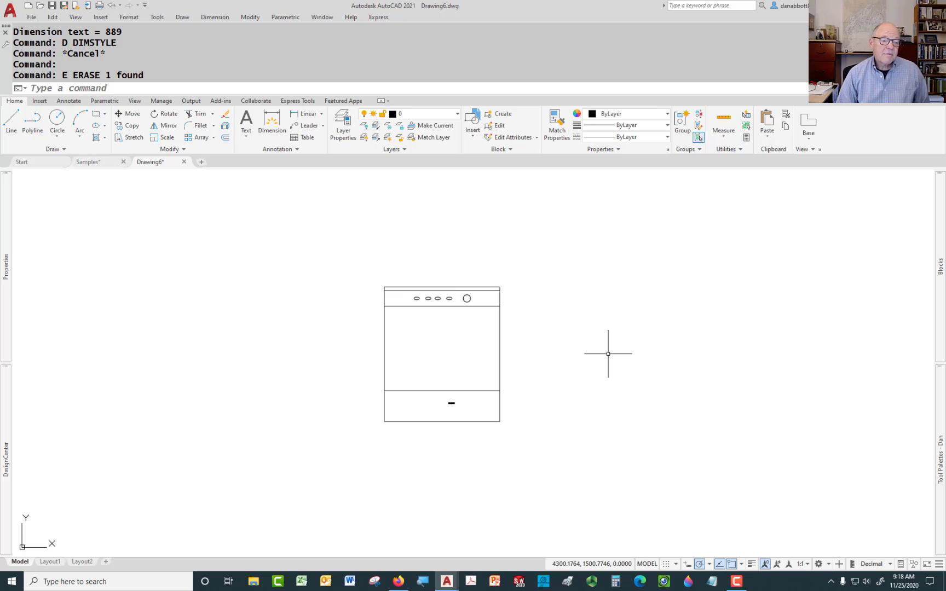
Rename the Annotative dimension style to ArchMetric and make it current
{"action": "type", "text": "d"}
{"action": "key", "text": "Return"}
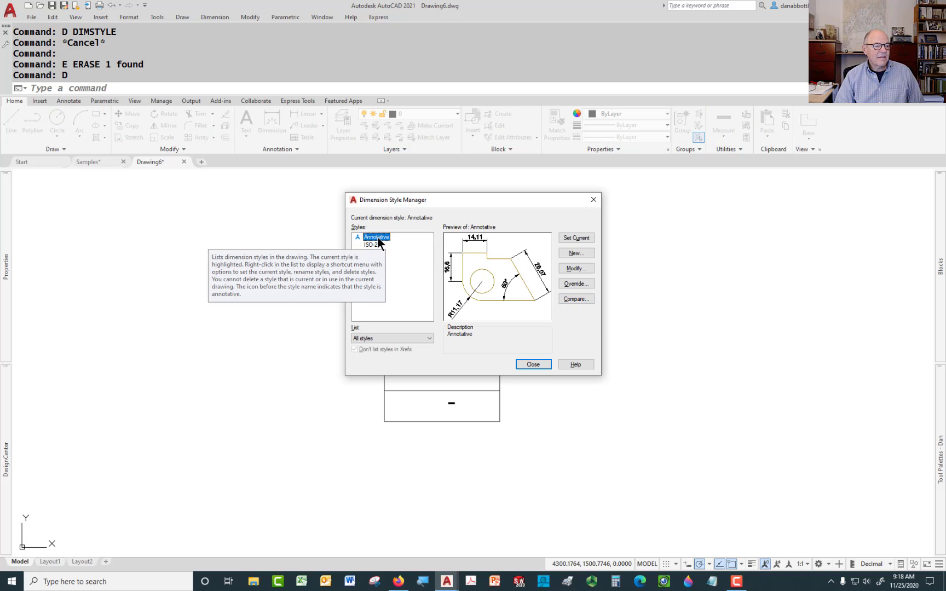
{"action": "type", "text": "A"}
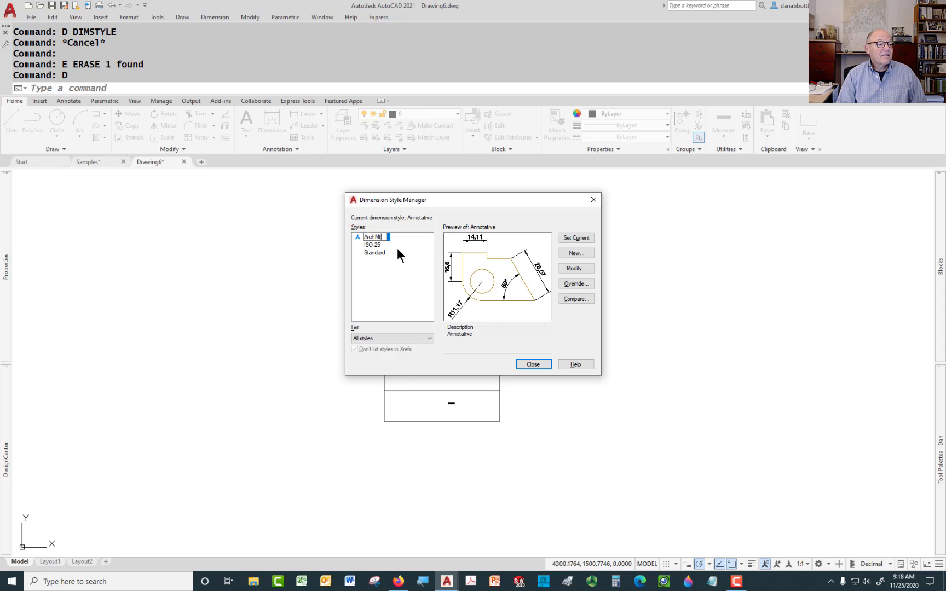
{"action": "type", "text": "rchMetric"}
{"action": "key", "text": "Return"}
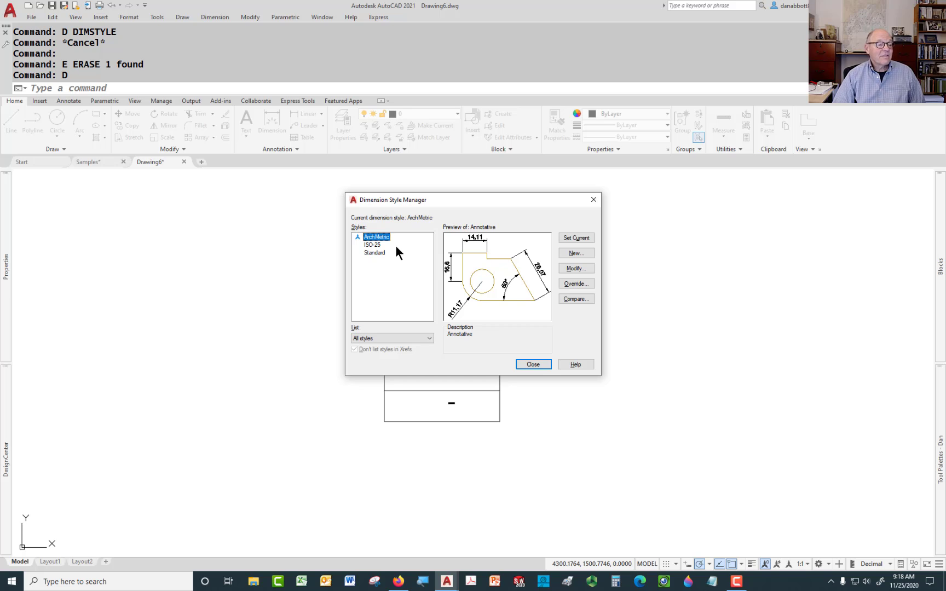
{"action": "left_click", "coordinate": [576, 238]}
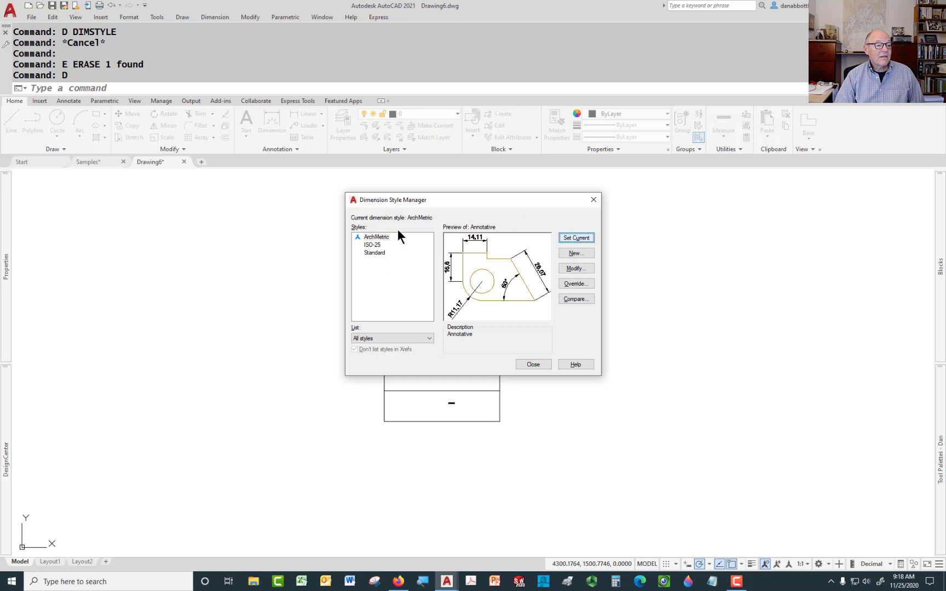
Delete the Standard and ISO-25 dimension styles
{"action": "left_click", "coordinate": [371, 253]}
{"action": "right_click", "coordinate": [371, 252]}
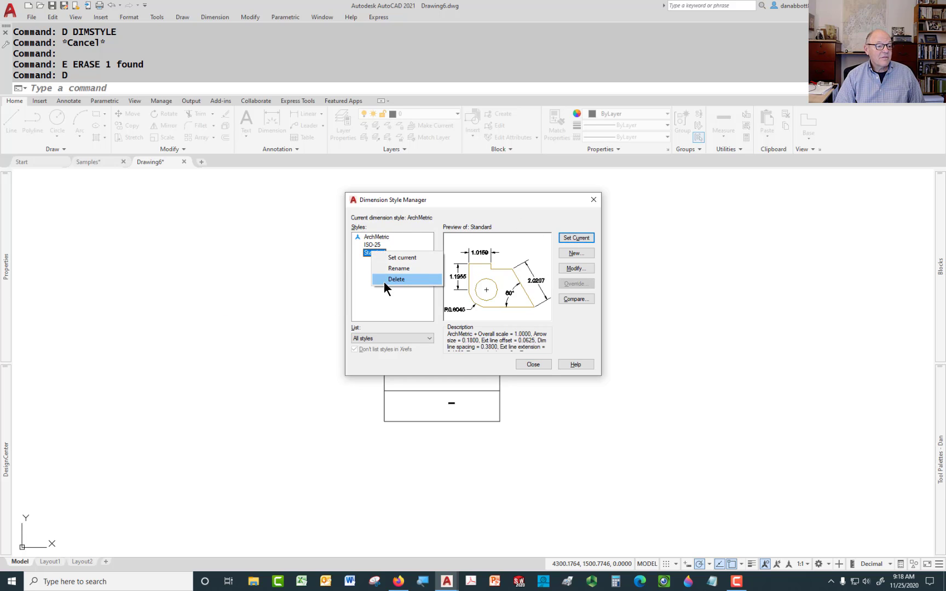
{"action": "left_click", "coordinate": [385, 281]}
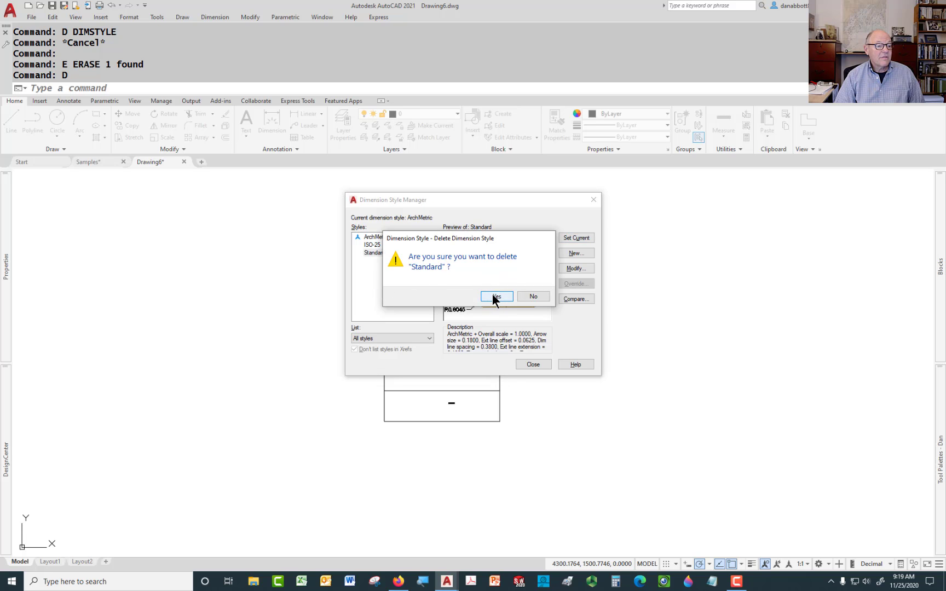
{"action": "left_click", "coordinate": [493, 298]}
{"action": "right_click", "coordinate": [370, 246]}
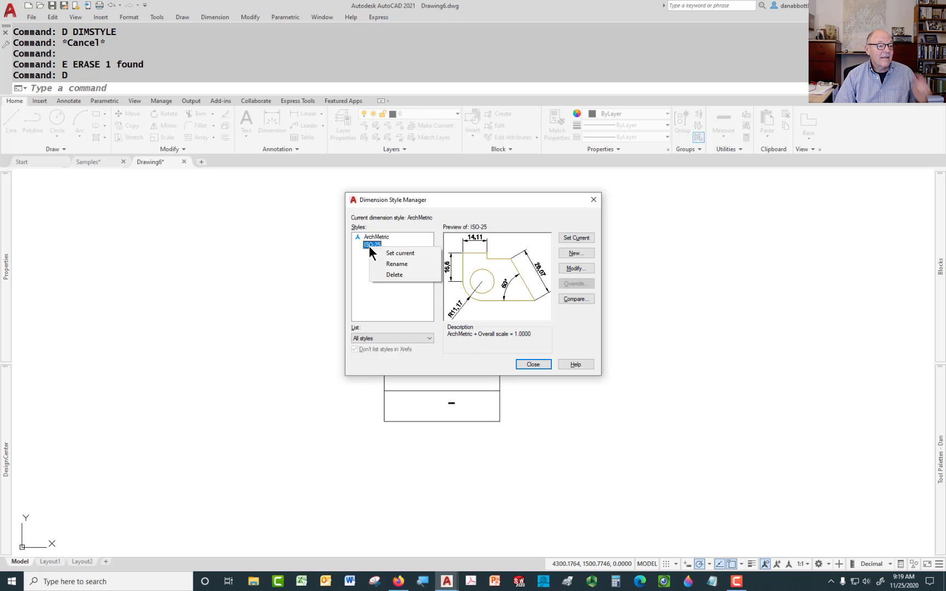
{"action": "left_click", "coordinate": [402, 275]}
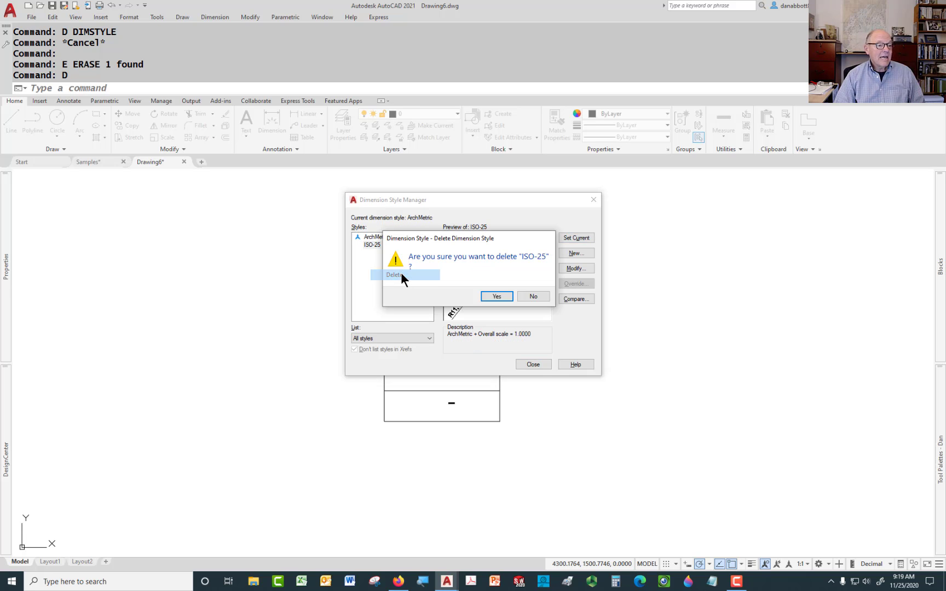
{"action": "left_click", "coordinate": [492, 298]}
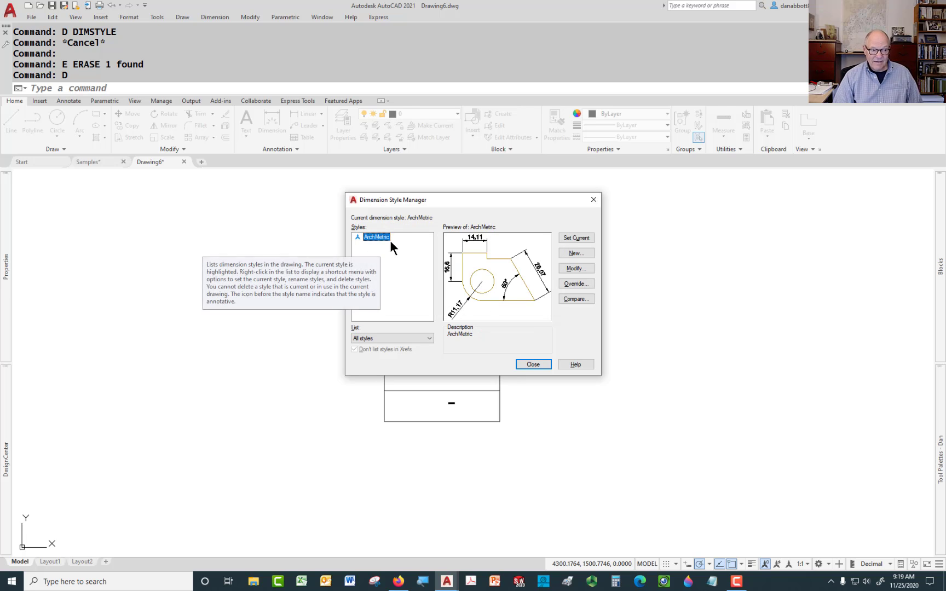
Change the ArchMetric dimension style's decimal separator to a period and close the style manager
{"action": "left_click", "coordinate": [560, 268]}
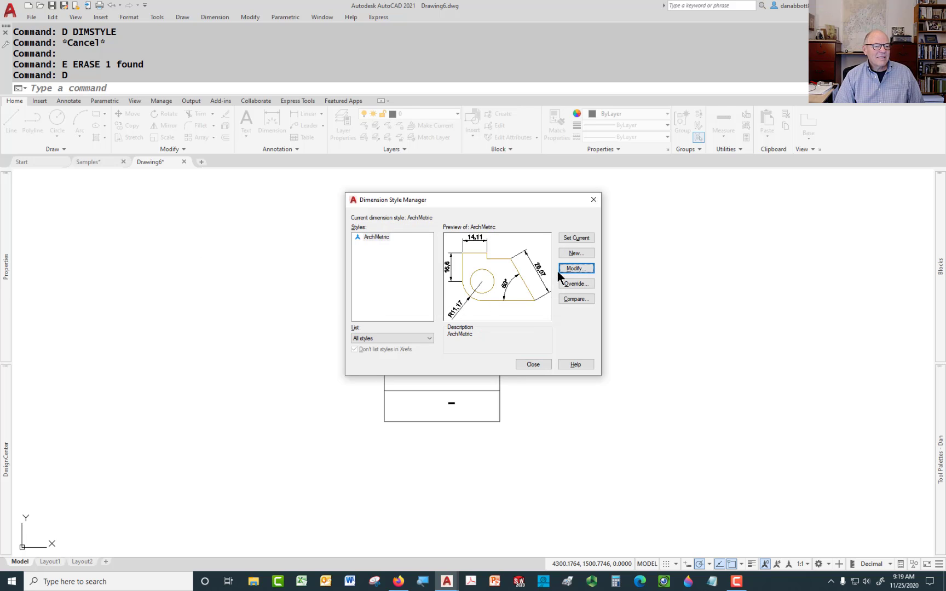
{"action": "left_click", "coordinate": [567, 270]}
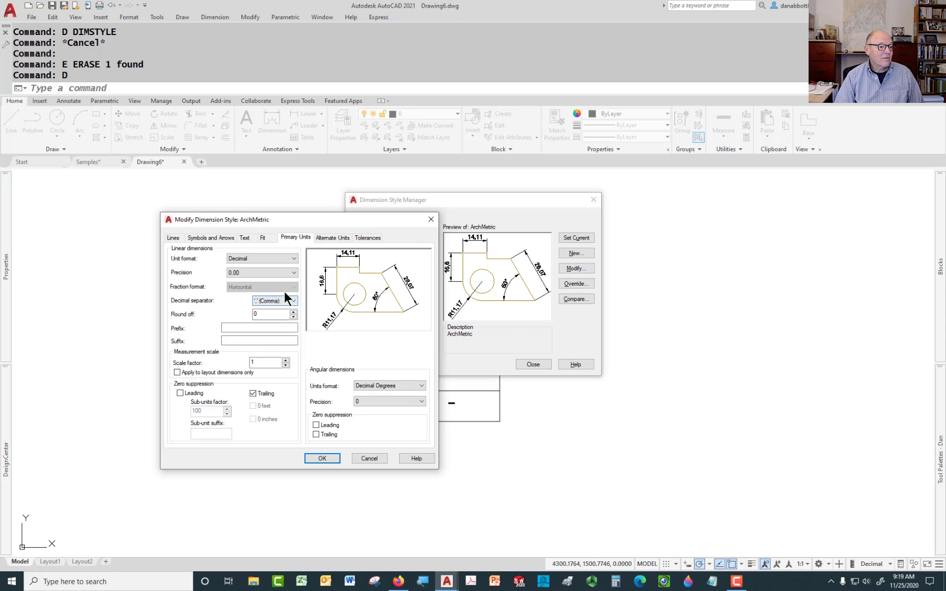
{"action": "left_click", "coordinate": [284, 301]}
{"action": "left_click", "coordinate": [266, 309]}
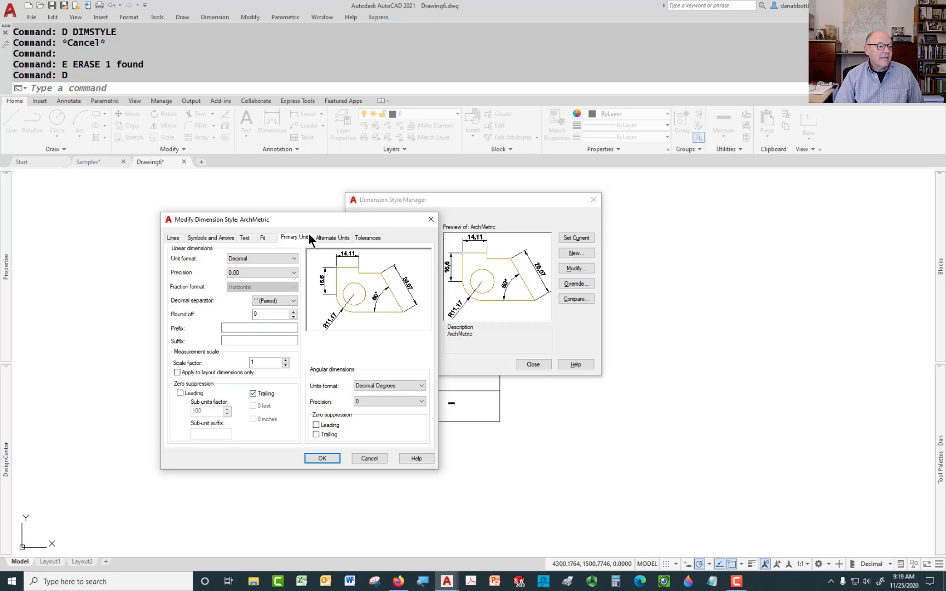
{"action": "left_click", "coordinate": [311, 463]}
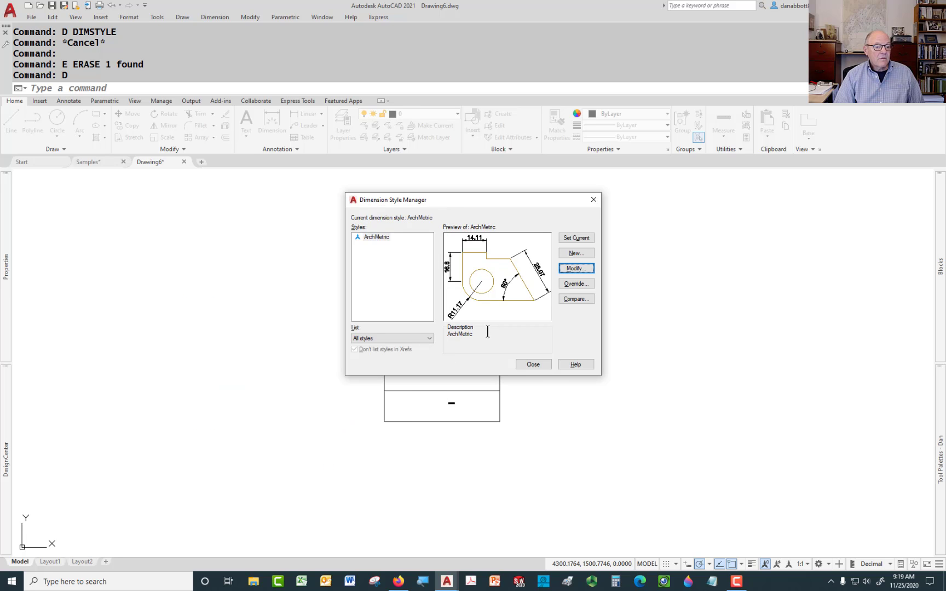
{"action": "left_click", "coordinate": [533, 364]}
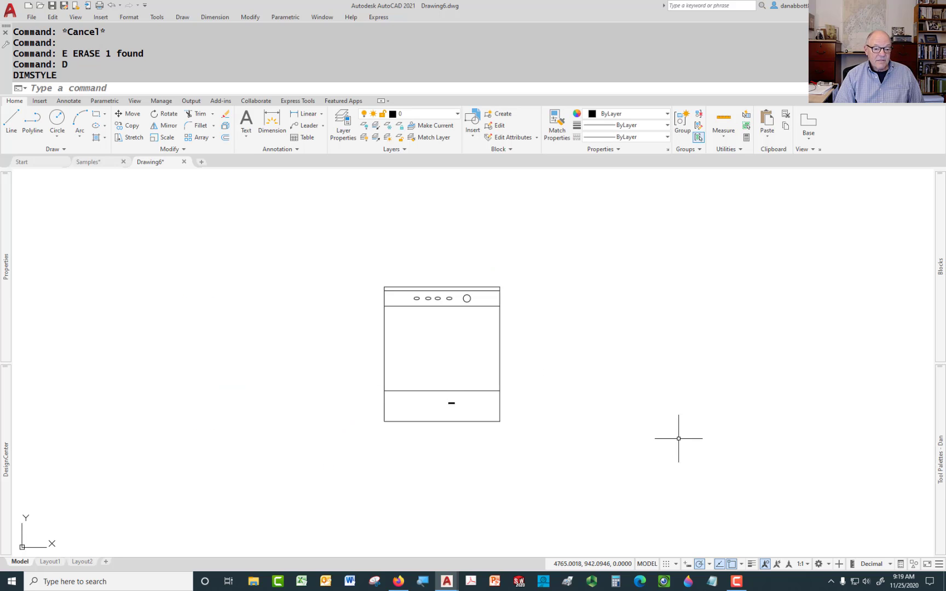
Set the annotation scale to 1:10 and add a vertical linear dimension to the dishwasher's right edge
{"action": "left_click", "coordinate": [802, 564]}
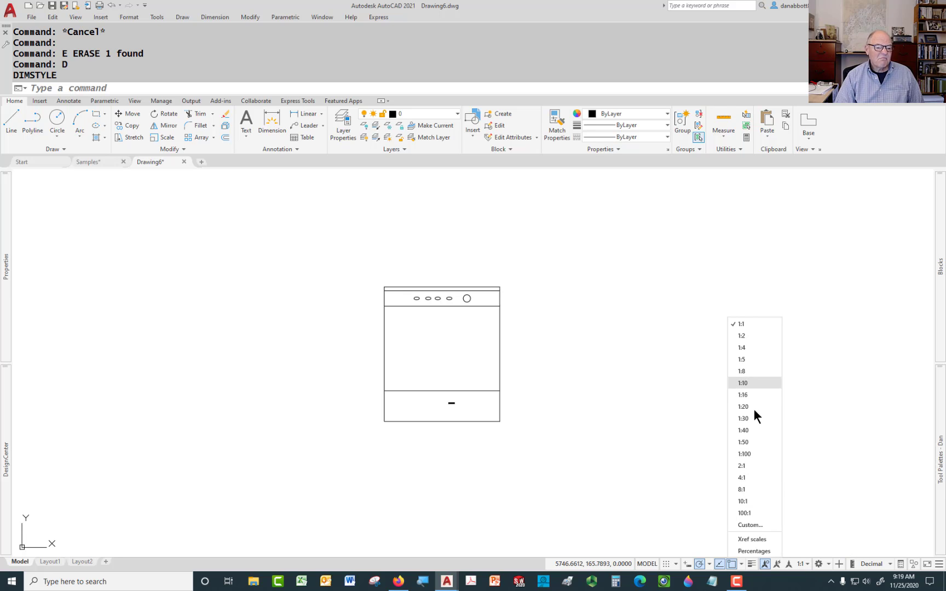
{"action": "left_click", "coordinate": [744, 381]}
{"action": "type", "text": "dli"}
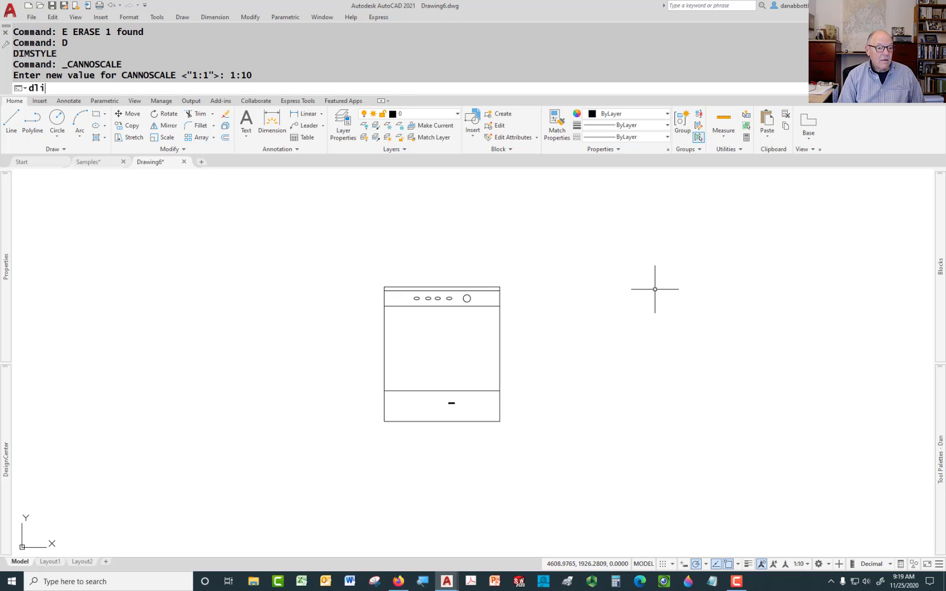
{"action": "key", "text": "Return"}
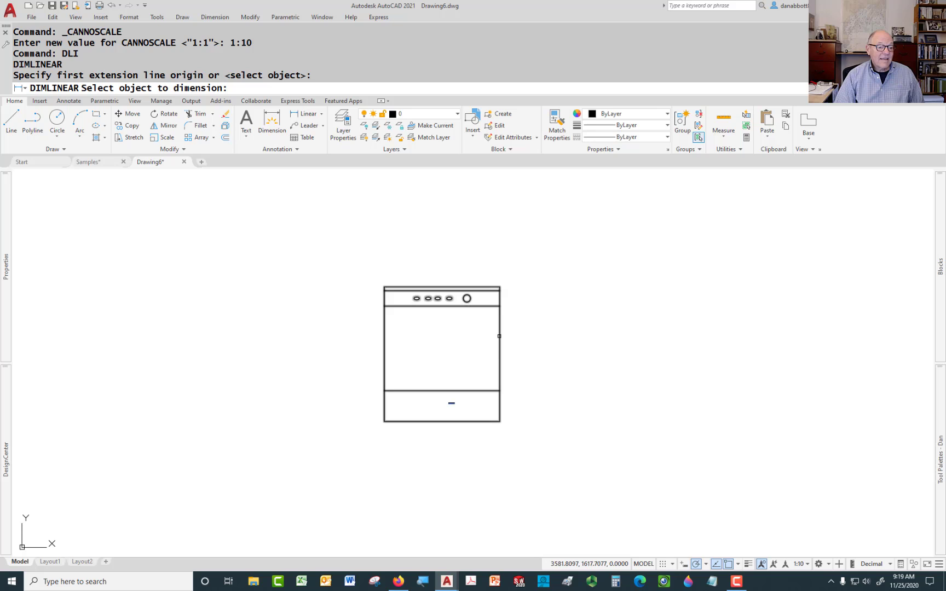
{"action": "left_click", "coordinate": [497, 334]}
{"action": "left_click", "coordinate": [524, 345]}
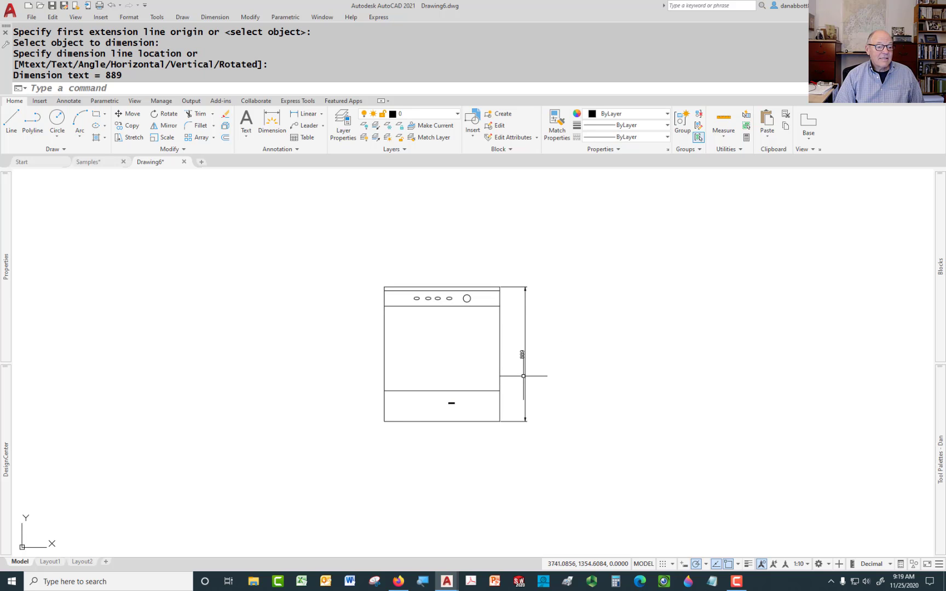
{"action": "scroll", "coordinate": [523, 375], "scroll_direction": "up", "scroll_amount": 5}
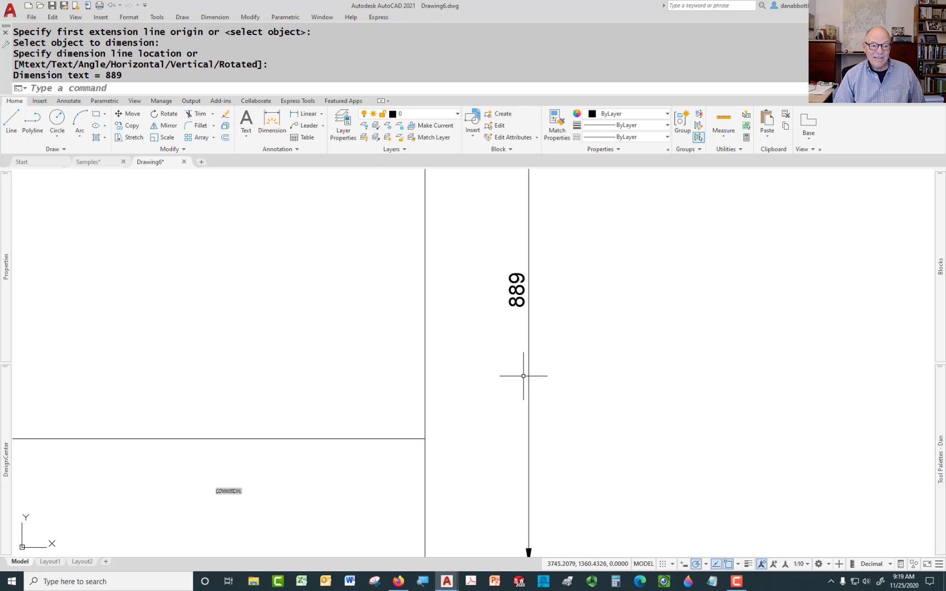
Add a horizontal linear dimension for the dishwasher's bottom edge, placed just below the block
{"action": "scroll", "coordinate": [524, 376], "scroll_direction": "down", "scroll_amount": 5}
{"action": "key", "text": "Return"}
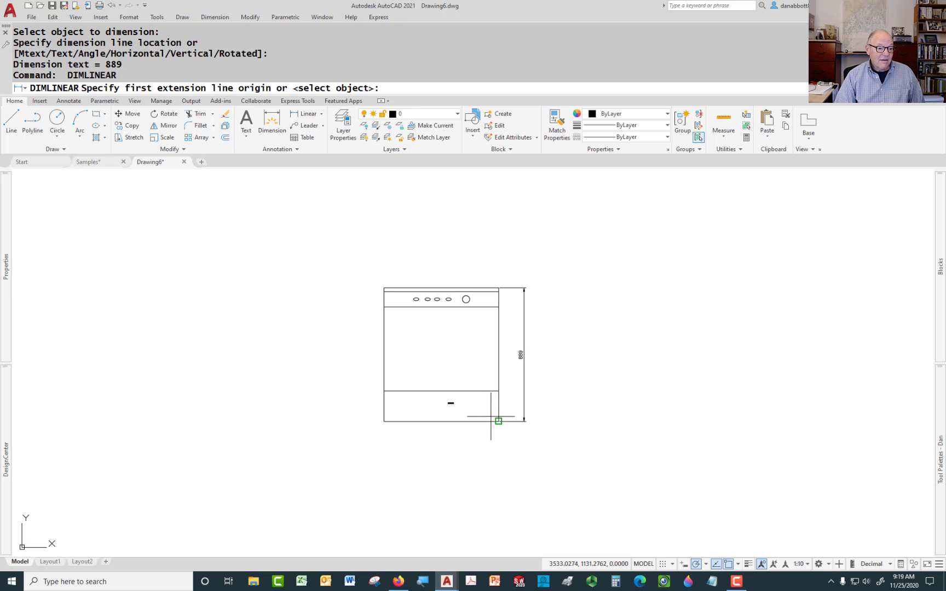
{"action": "key", "text": "Return"}
{"action": "left_click", "coordinate": [461, 429]}
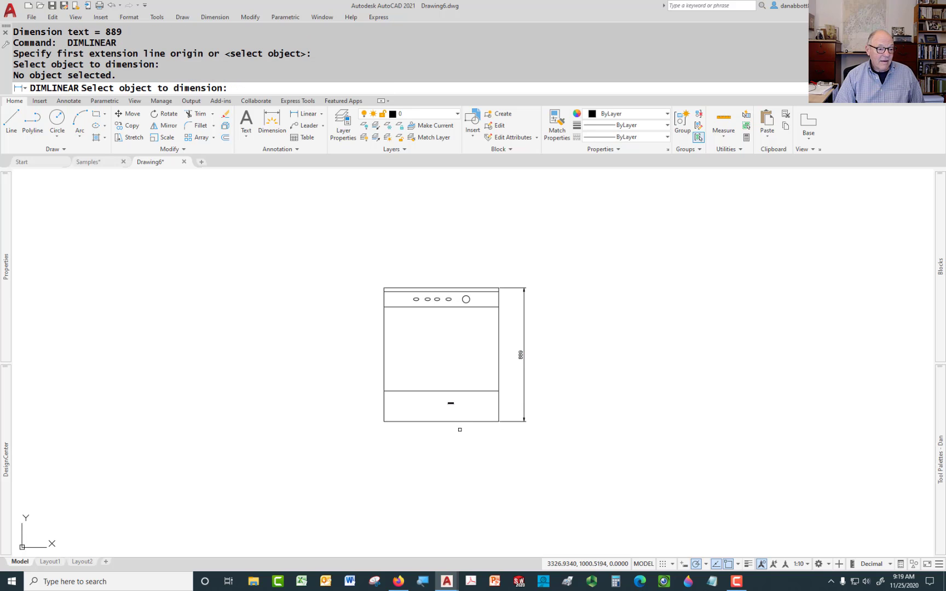
{"action": "left_click", "coordinate": [459, 422]}
{"action": "left_click", "coordinate": [453, 445]}
{"action": "key", "text": "Escape"}
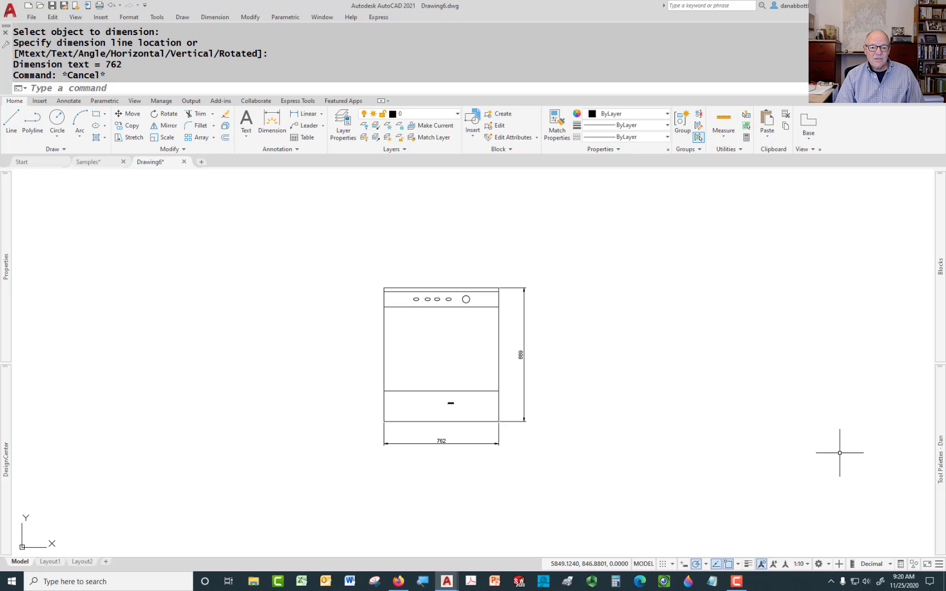
Set the drawing's insertion scale units to Inches
{"action": "mouse_move", "coordinate": [942, 458]}
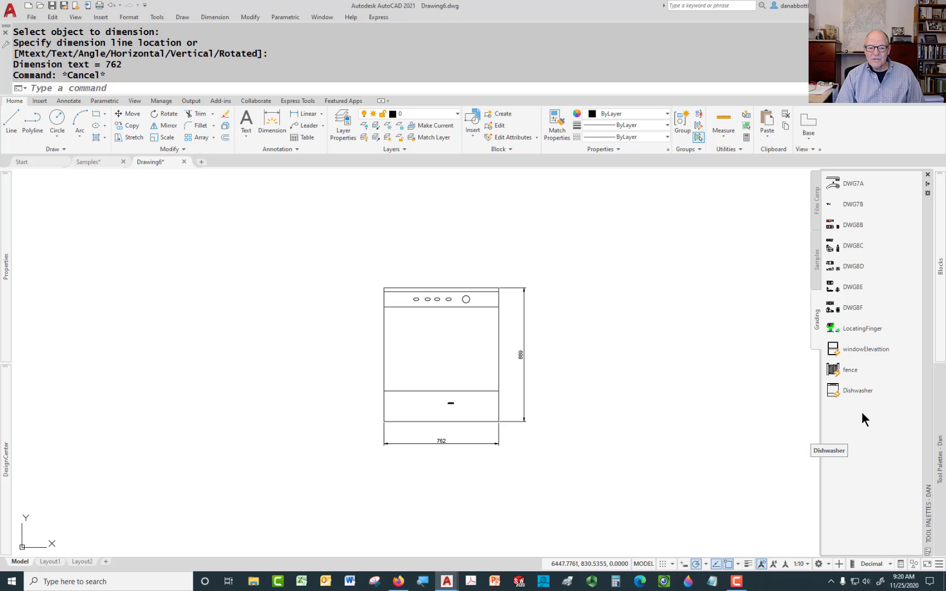
{"action": "key", "text": "Escape"}
{"action": "type", "text": "UN"}
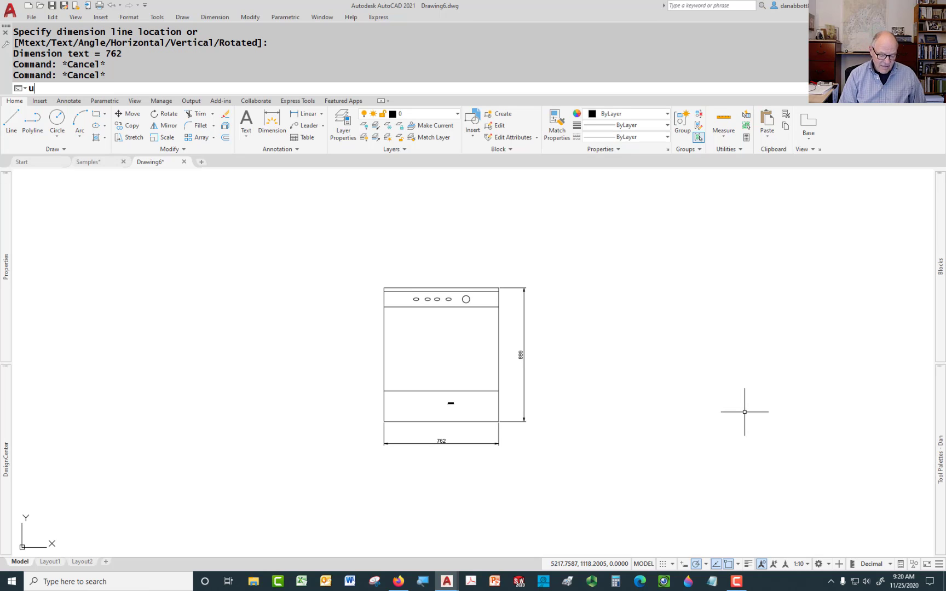
{"action": "key", "text": "Return"}
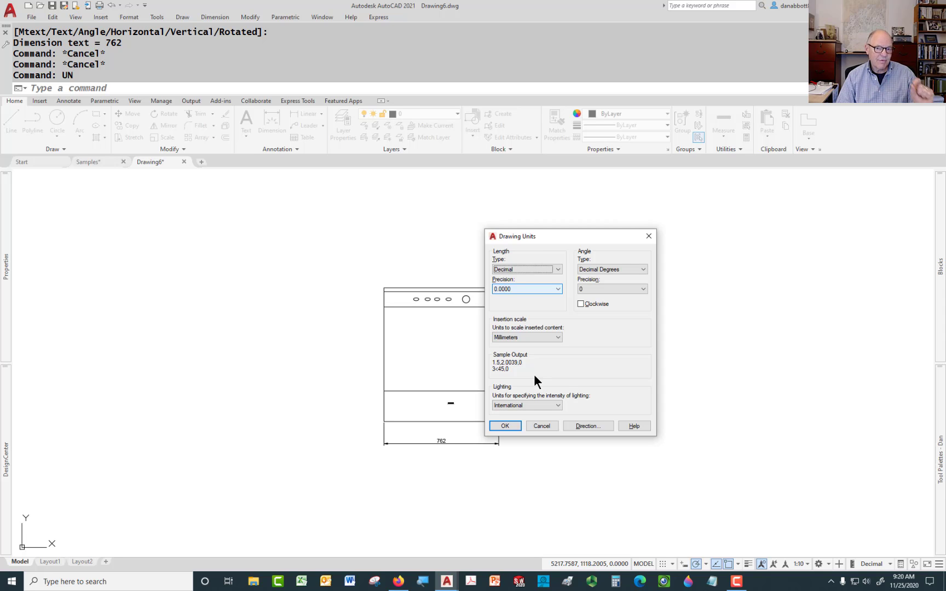
{"action": "left_click", "coordinate": [557, 337]}
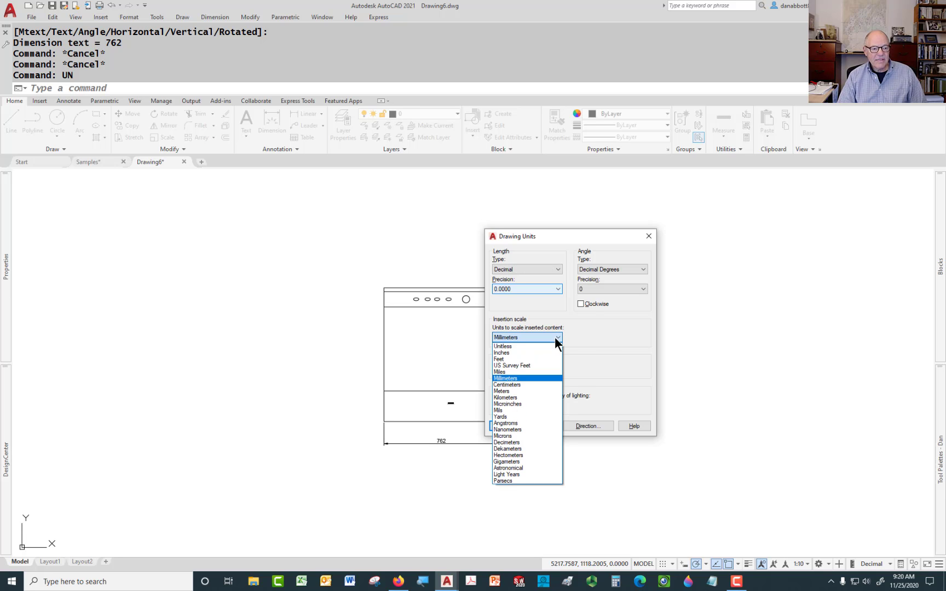
{"action": "left_click", "coordinate": [505, 353]}
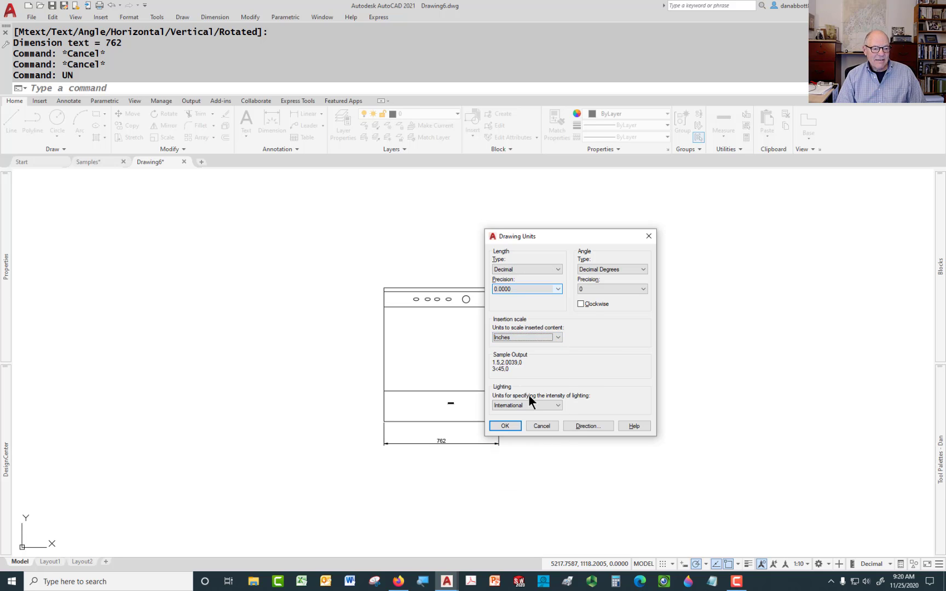
{"action": "left_click", "coordinate": [505, 427]}
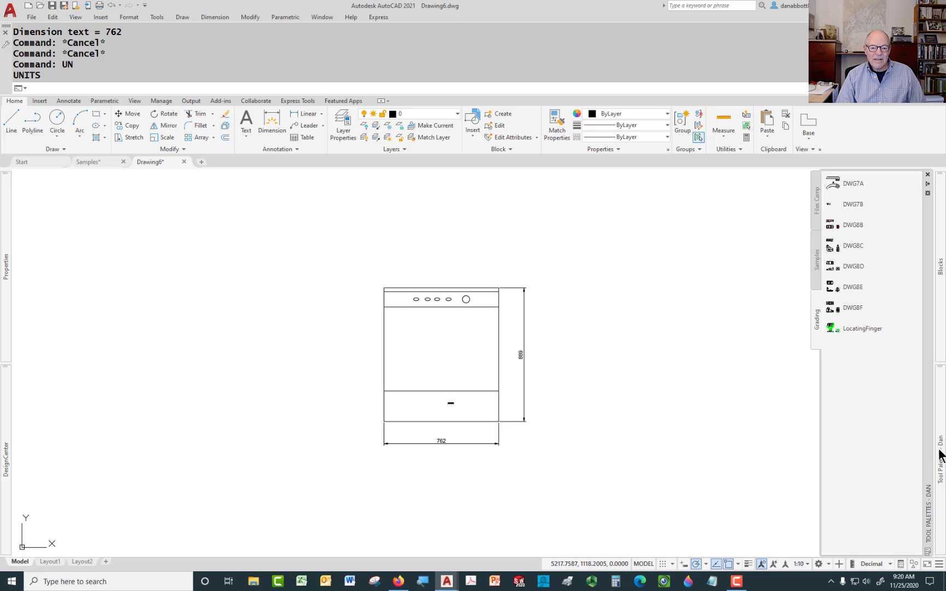
Try to insert another Dishwasher block from the Grading tool palette
{"action": "left_click", "coordinate": [841, 392]}
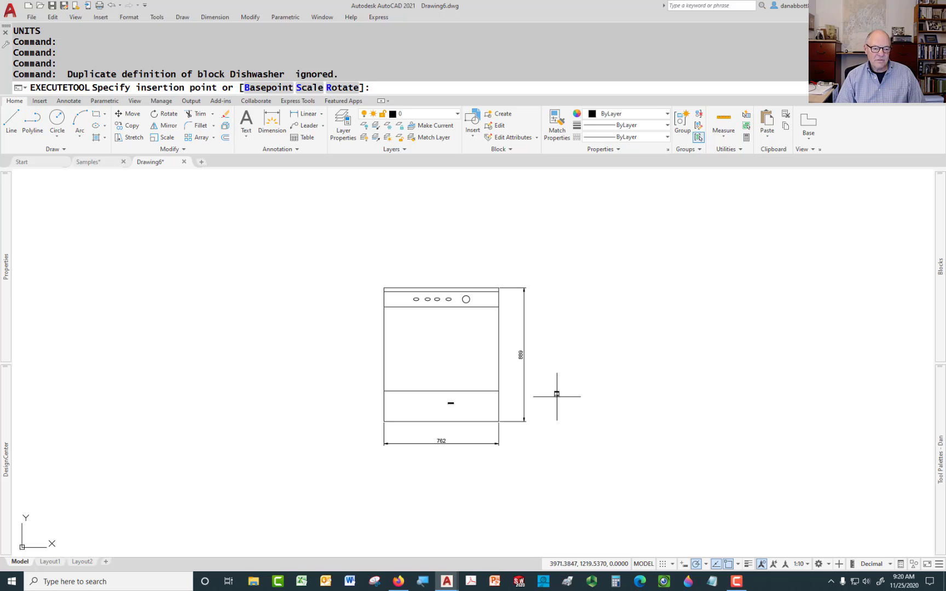
{"action": "key", "text": "Escape"}
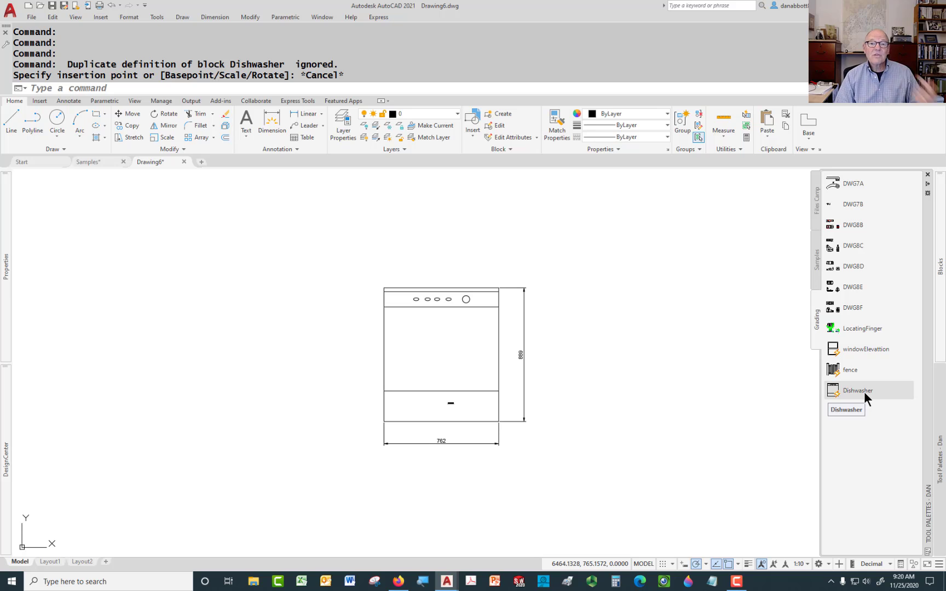
{"action": "key", "text": "Escape"}
{"action": "key", "text": "Escape"}
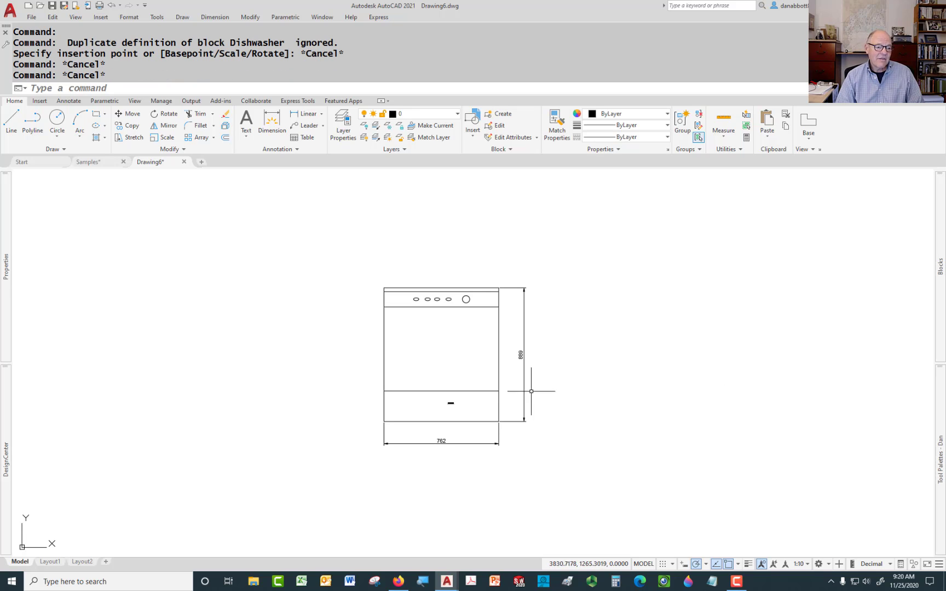
Inspect the X, Y and Z scale factors of the placed dishwasher block in its properties
{"action": "left_click", "coordinate": [492, 390]}
{"action": "left_click", "coordinate": [486, 384]}
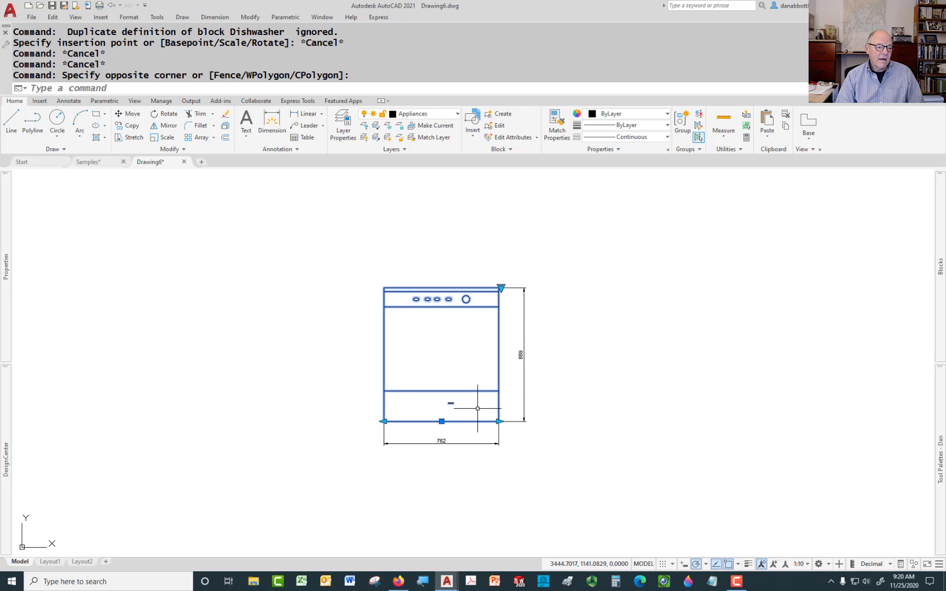
{"action": "right_click", "coordinate": [478, 408]}
{"action": "left_click", "coordinate": [495, 391]}
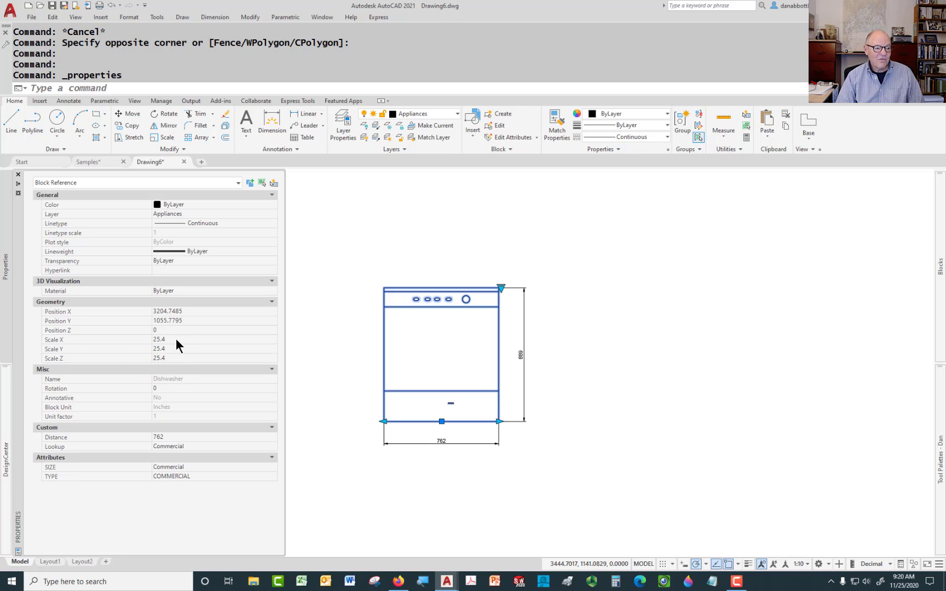
{"action": "key", "text": "Escape"}
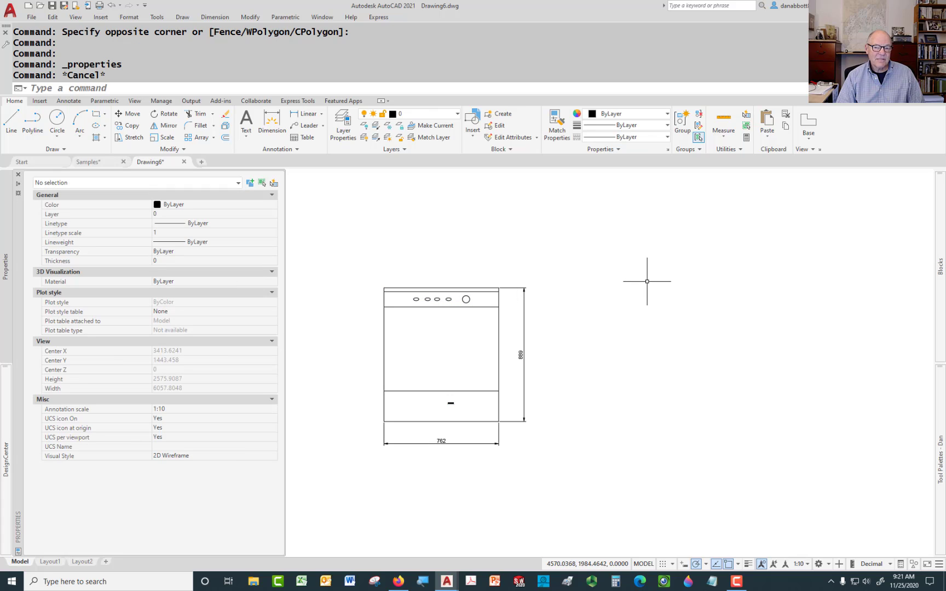
{"action": "key", "text": "Escape"}
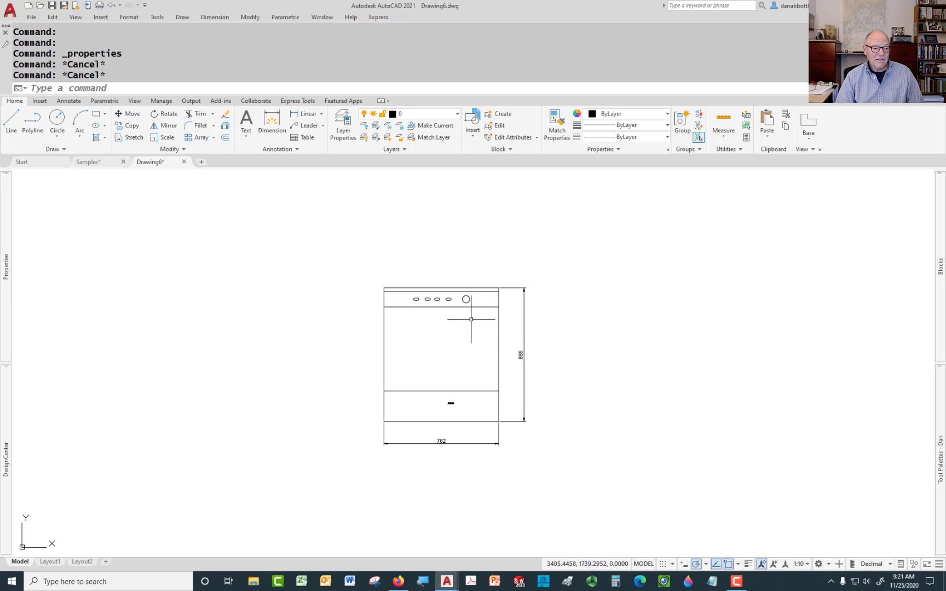
{"action": "key", "text": "Escape"}
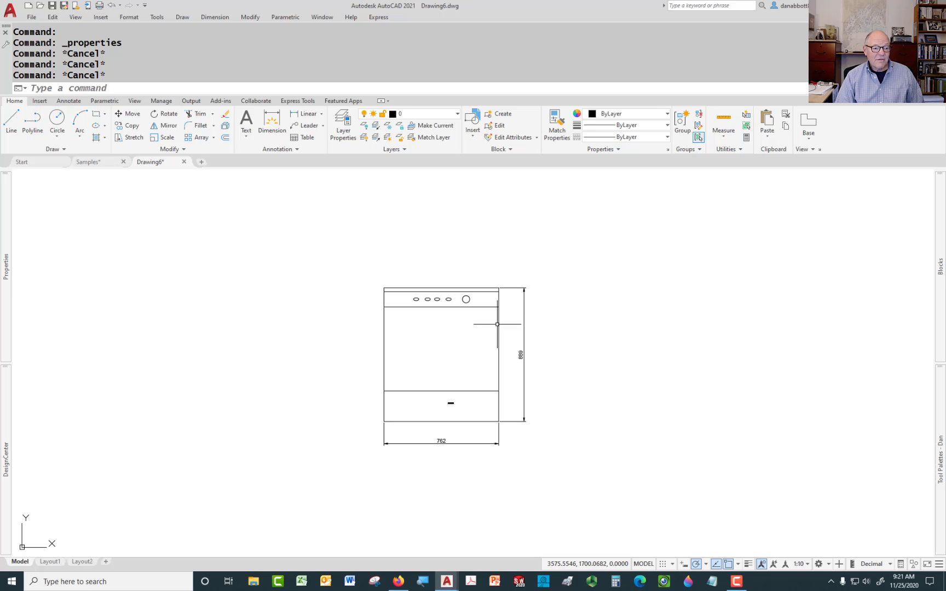
Open the placed dishwasher block in the Block Editor
{"action": "left_click", "coordinate": [497, 325]}
{"action": "left_click", "coordinate": [501, 323]}
{"action": "key", "text": "Escape"}
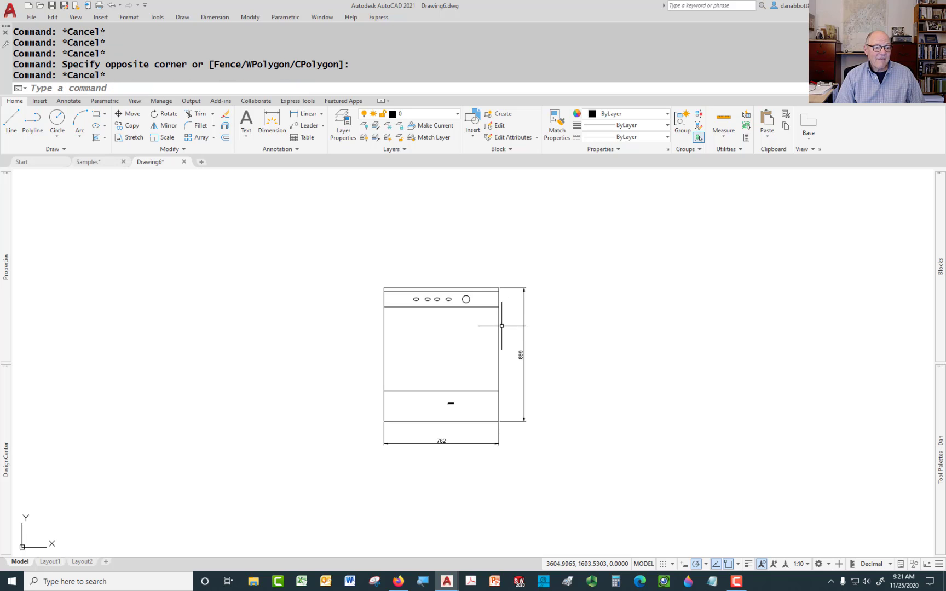
{"action": "left_click", "coordinate": [486, 268]}
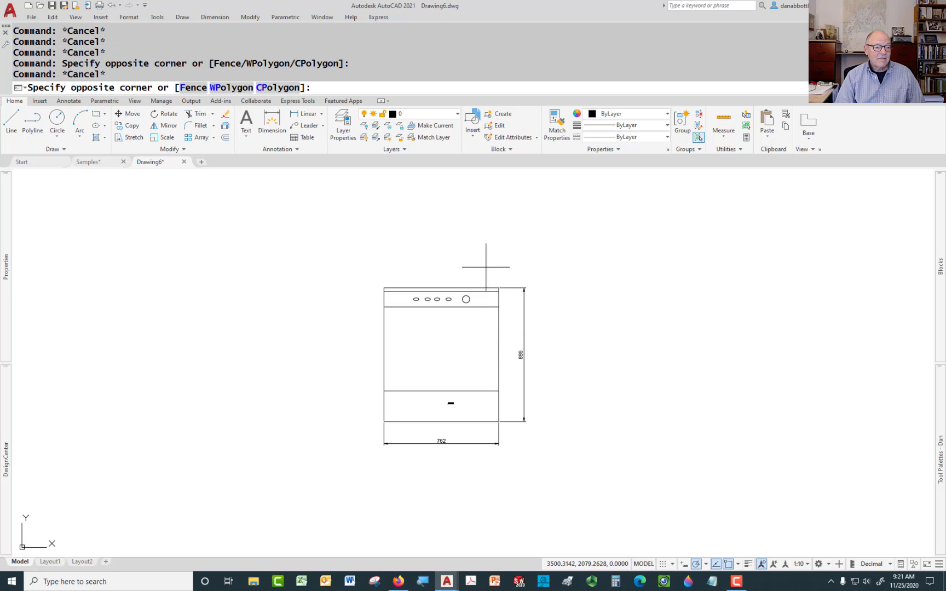
{"action": "left_click", "coordinate": [461, 318]}
{"action": "right_click", "coordinate": [466, 308]}
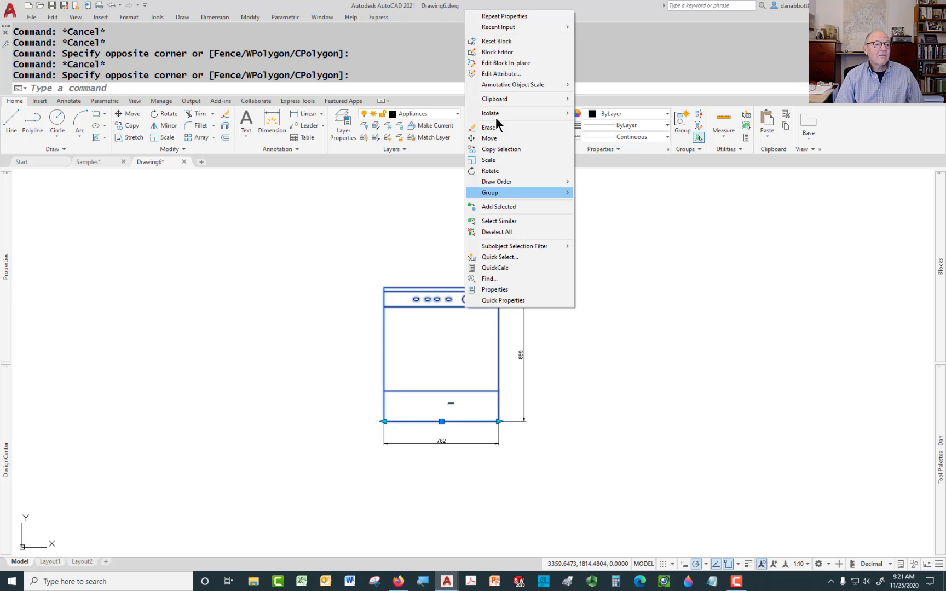
{"action": "left_click", "coordinate": [498, 52]}
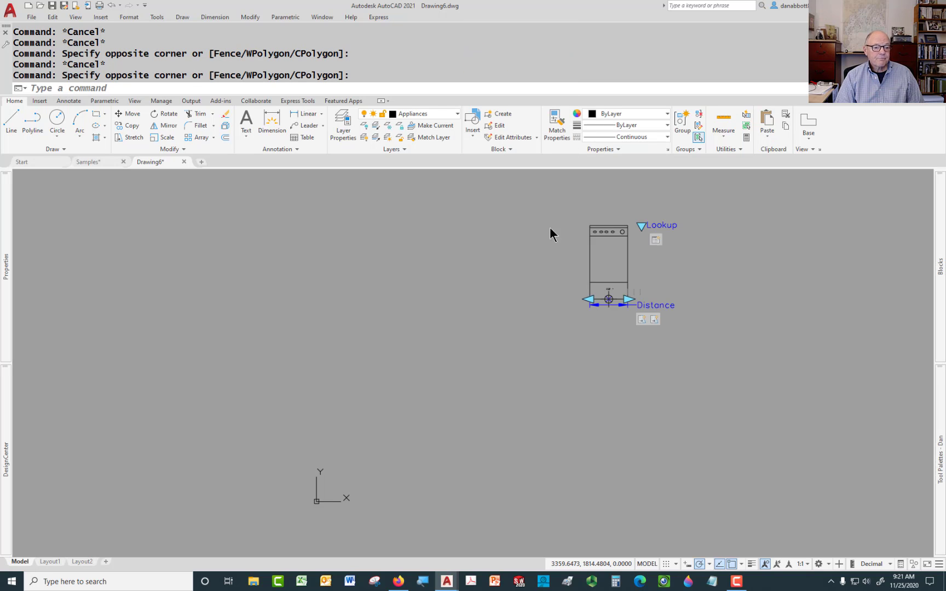
Check the dishwasher's overall height inside the block definition with a linear dimension, without placing it
{"action": "scroll", "coordinate": [572, 241], "scroll_direction": "down", "scroll_amount": 1}
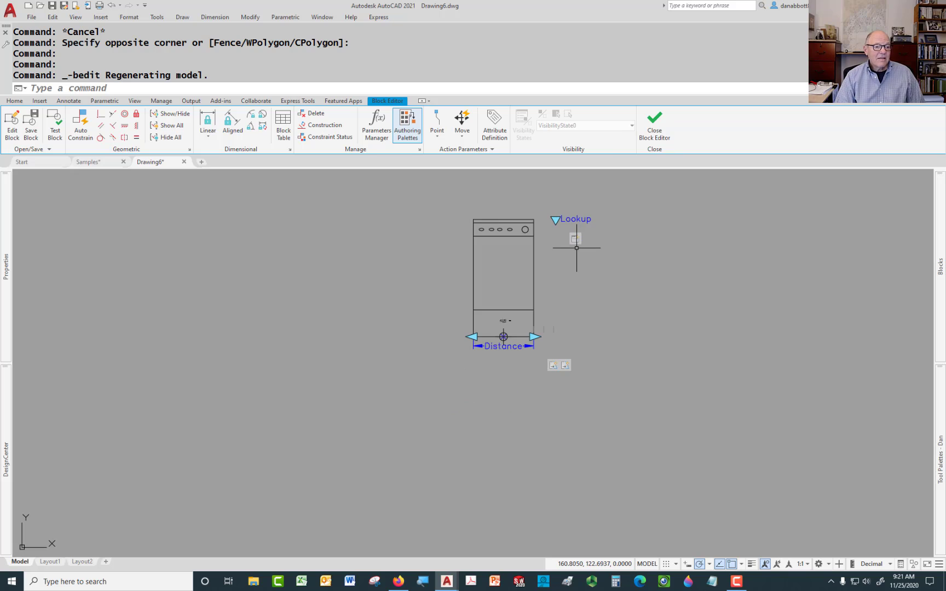
{"action": "middle_click_drag", "start_coordinate": [576, 248], "coordinate": [493, 324]}
{"action": "scroll", "coordinate": [491, 325], "scroll_direction": "up", "scroll_amount": 1}
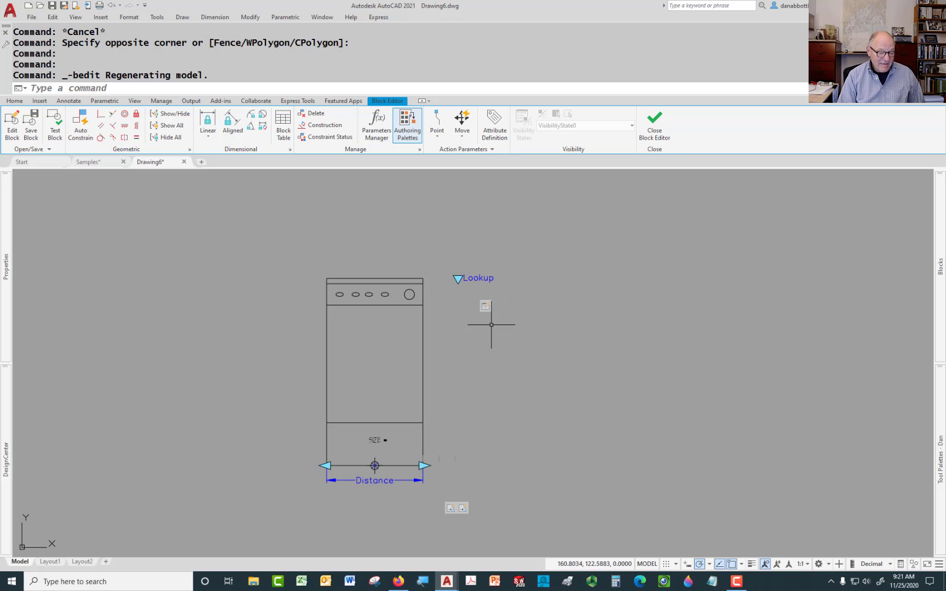
{"action": "type", "text": "dli"}
{"action": "key", "text": "Return"}
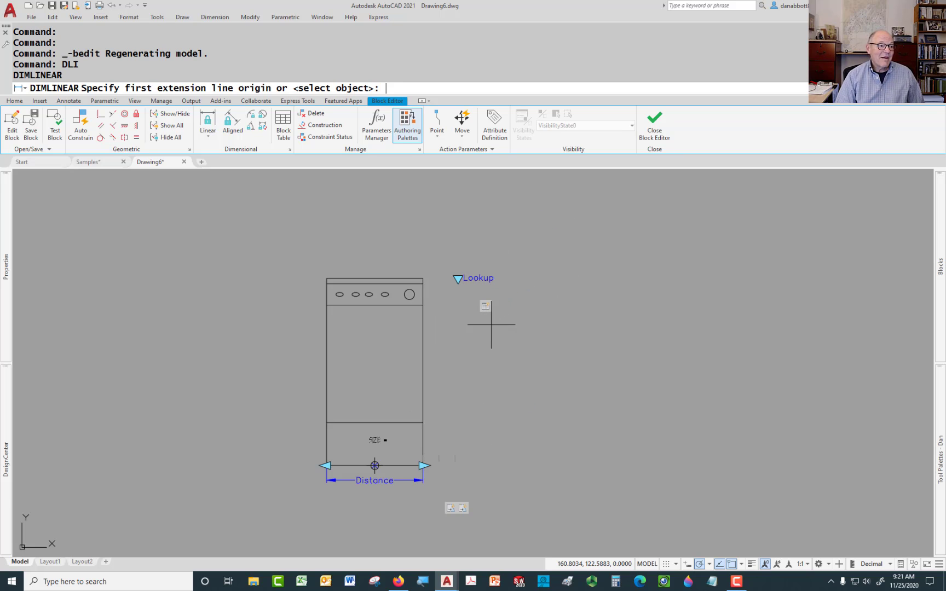
{"action": "left_click", "coordinate": [423, 279]}
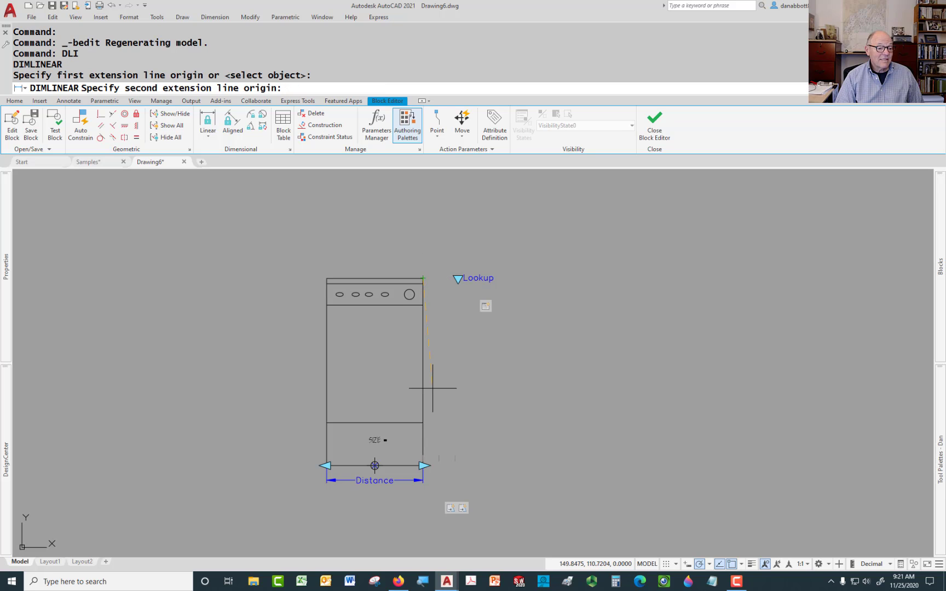
{"action": "left_click", "coordinate": [423, 465]}
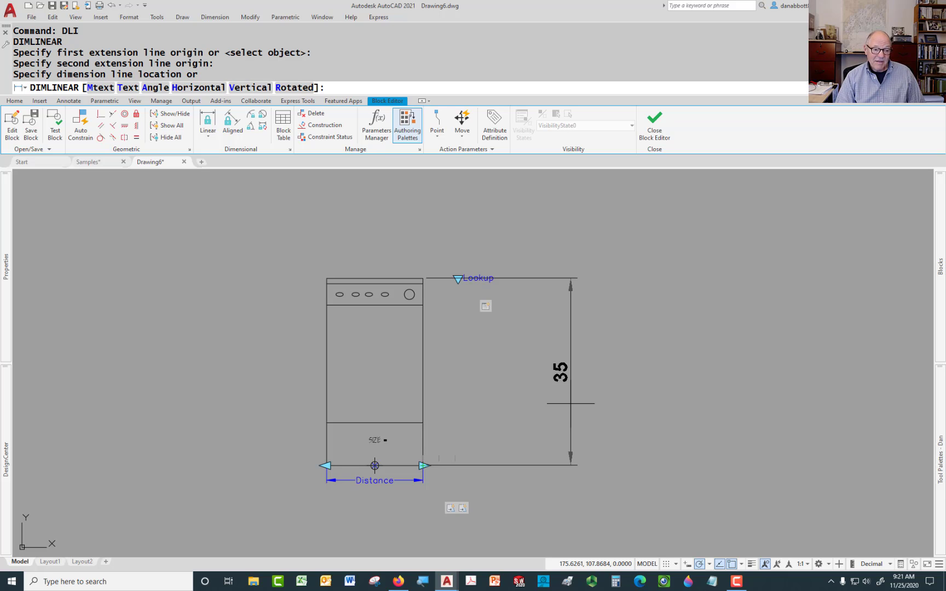
{"action": "key", "text": "Escape"}
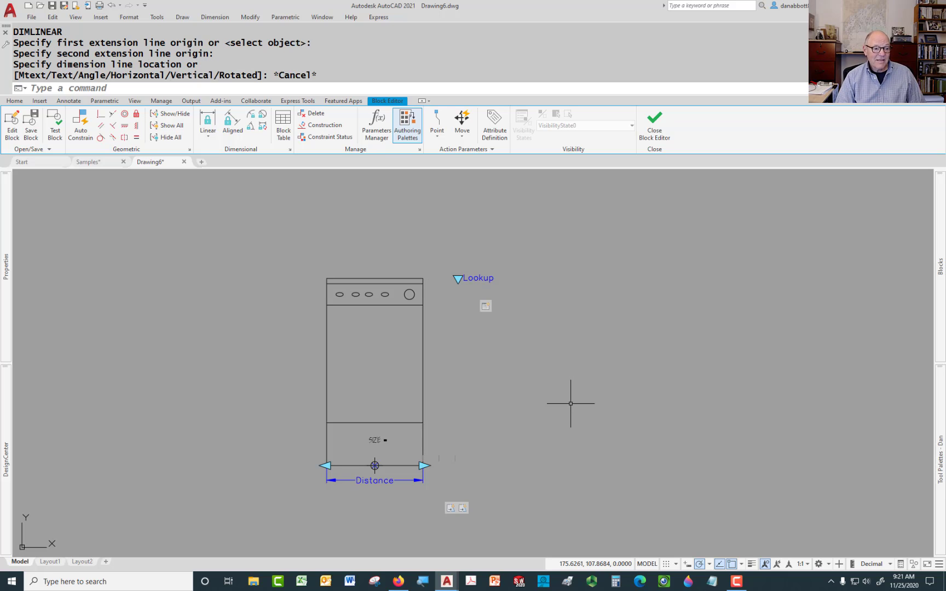
Scale all objects in the block definition by a factor of 25.4 about the midpoint of the dishwasher's bottom edge
{"action": "scroll", "coordinate": [570, 403], "scroll_direction": "down", "scroll_amount": 2}
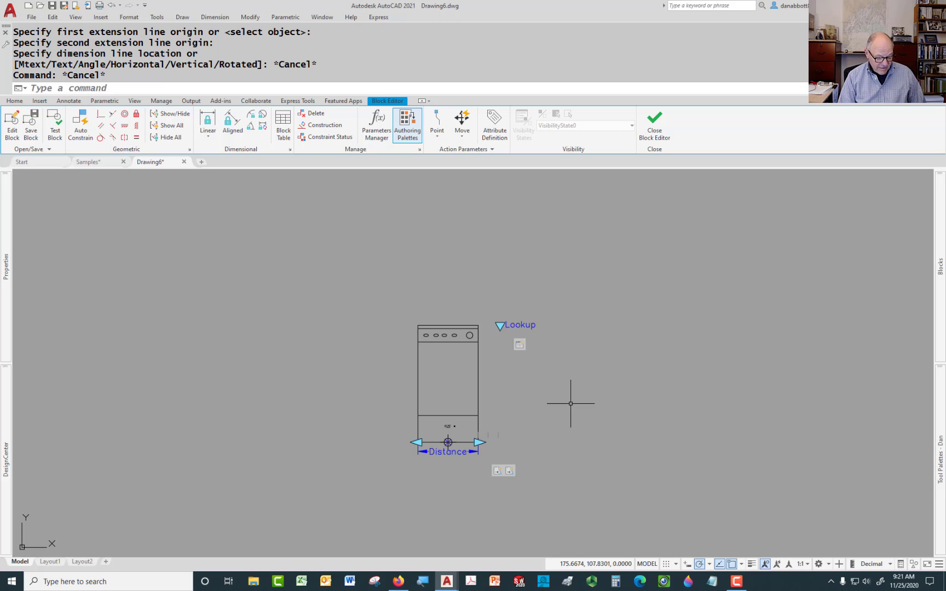
{"action": "type", "text": "scale"}
{"action": "key", "text": "Return"}
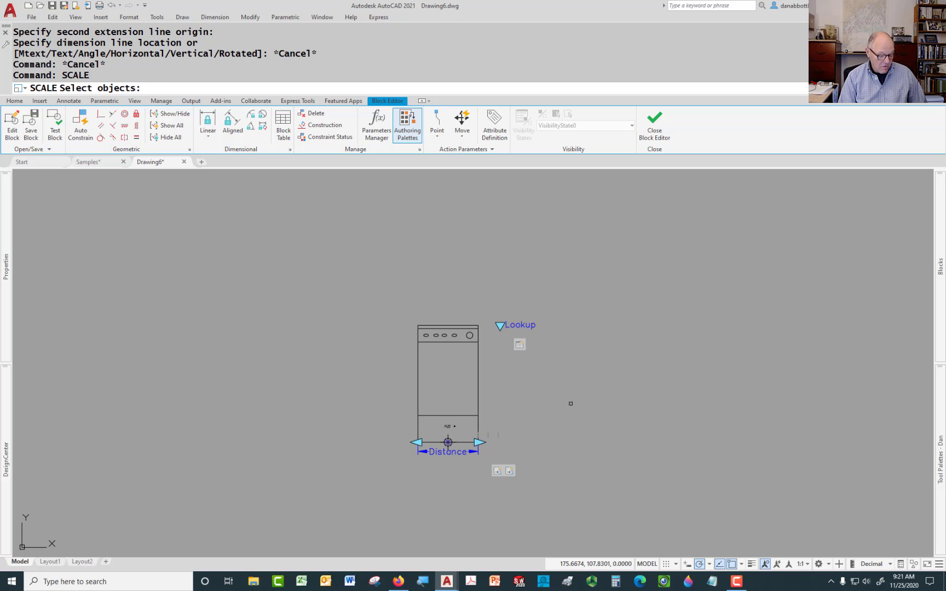
{"action": "type", "text": "a"}
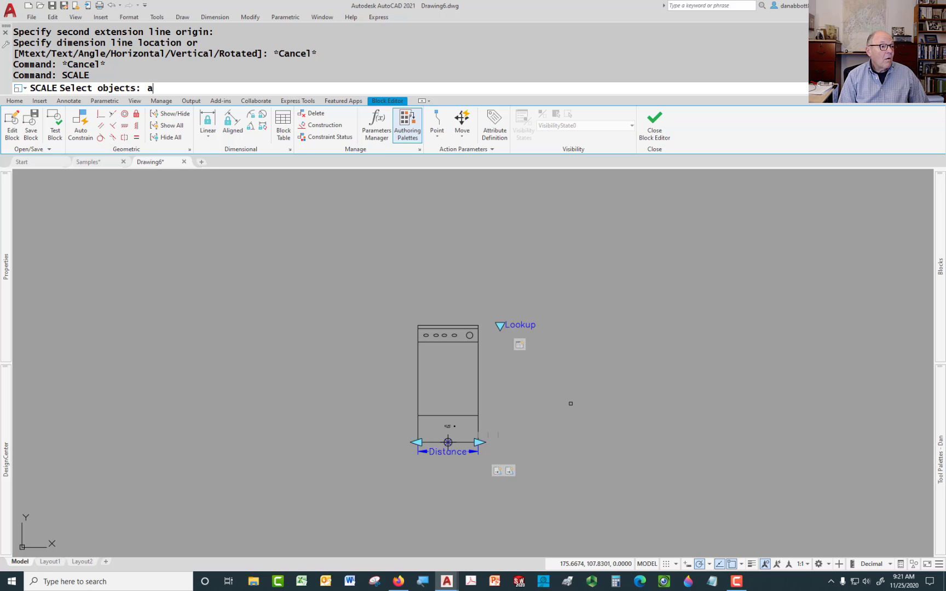
{"action": "type", "text": "ll"}
{"action": "key", "text": "Return"}
{"action": "key", "text": "Return"}
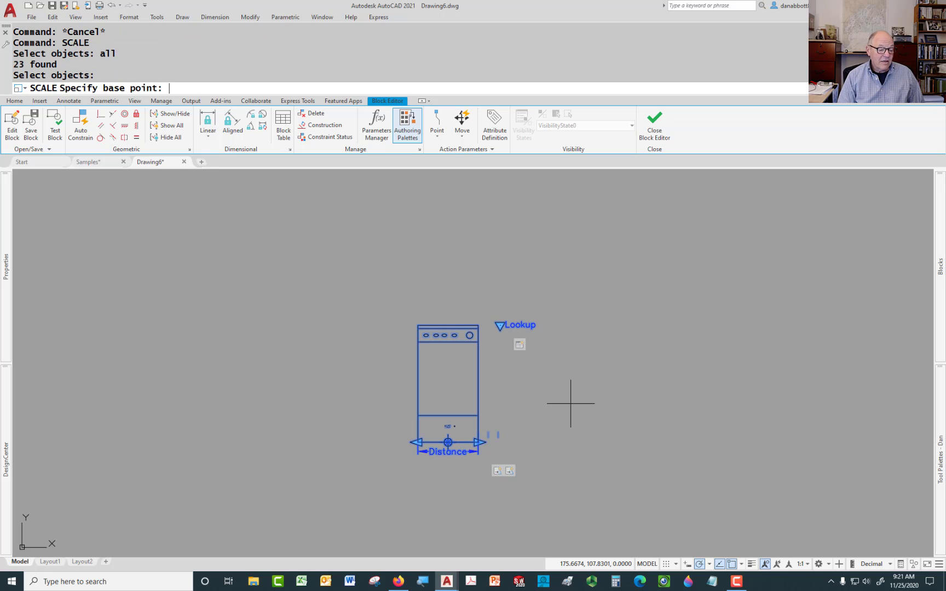
{"action": "left_click", "coordinate": [448, 442]}
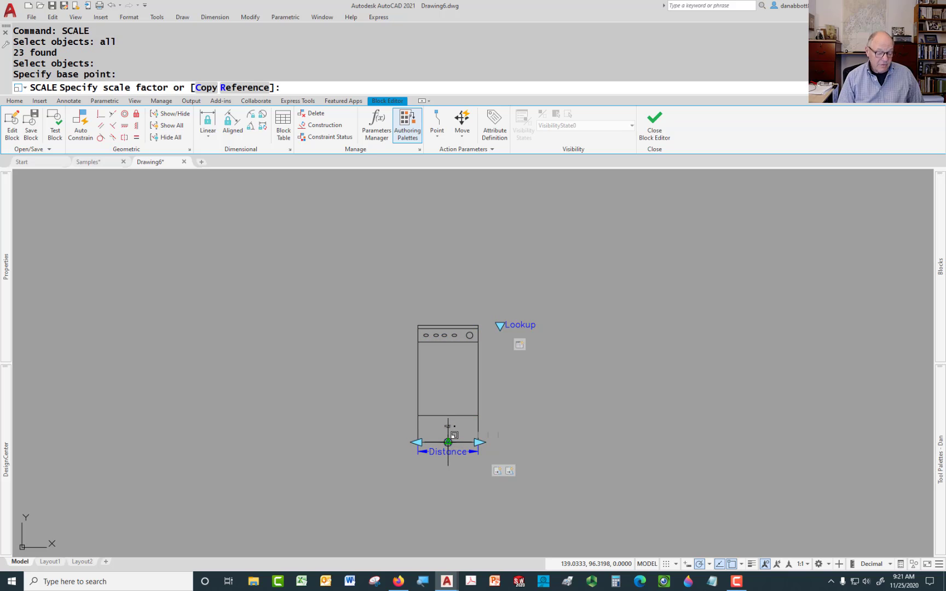
{"action": "key", "text": "Return"}
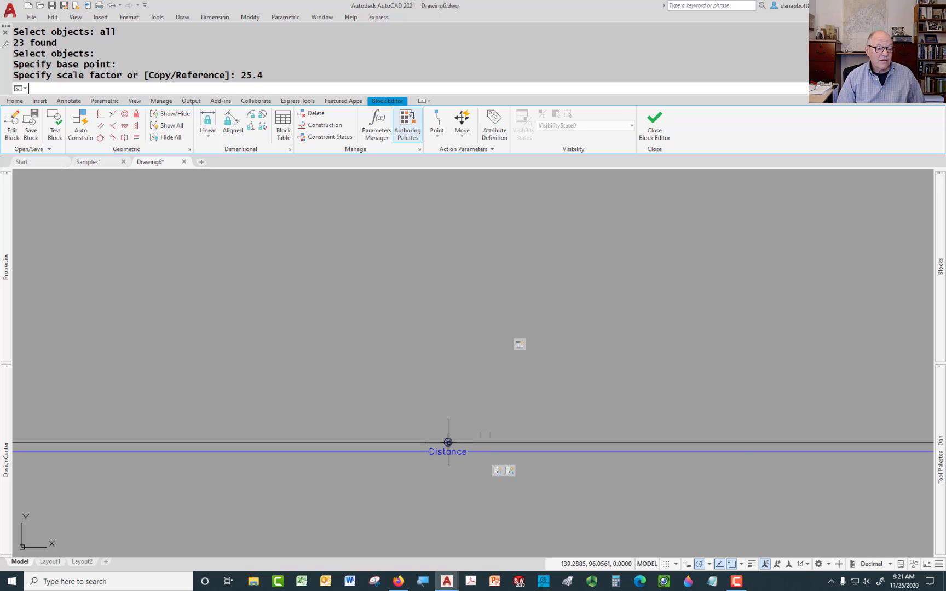
Open the scaled dishwasher block in a test block window
{"action": "scroll", "coordinate": [448, 442], "scroll_direction": "down", "scroll_amount": 5}
{"action": "scroll", "coordinate": [454, 443], "scroll_direction": "down", "scroll_amount": 3}
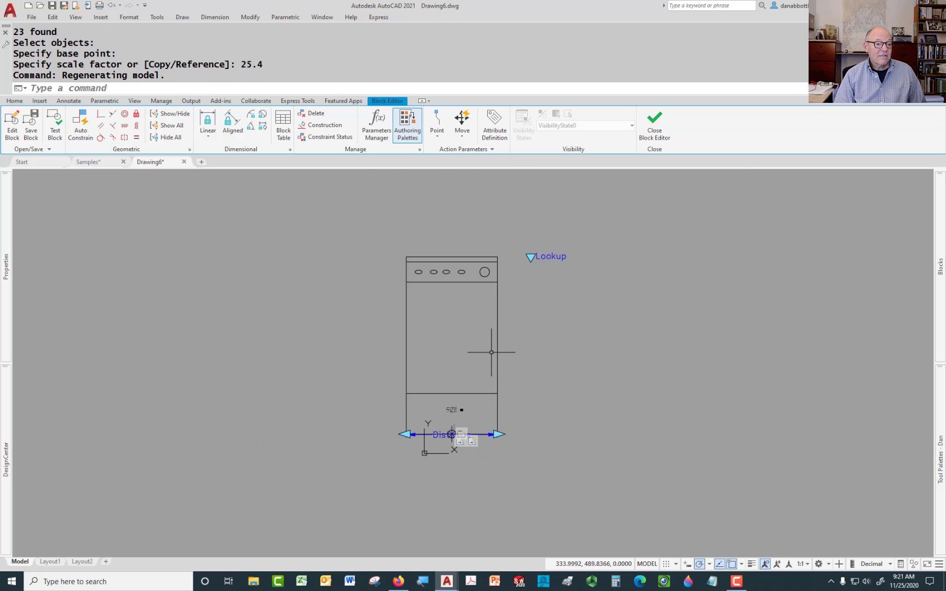
{"action": "left_click", "coordinate": [56, 132]}
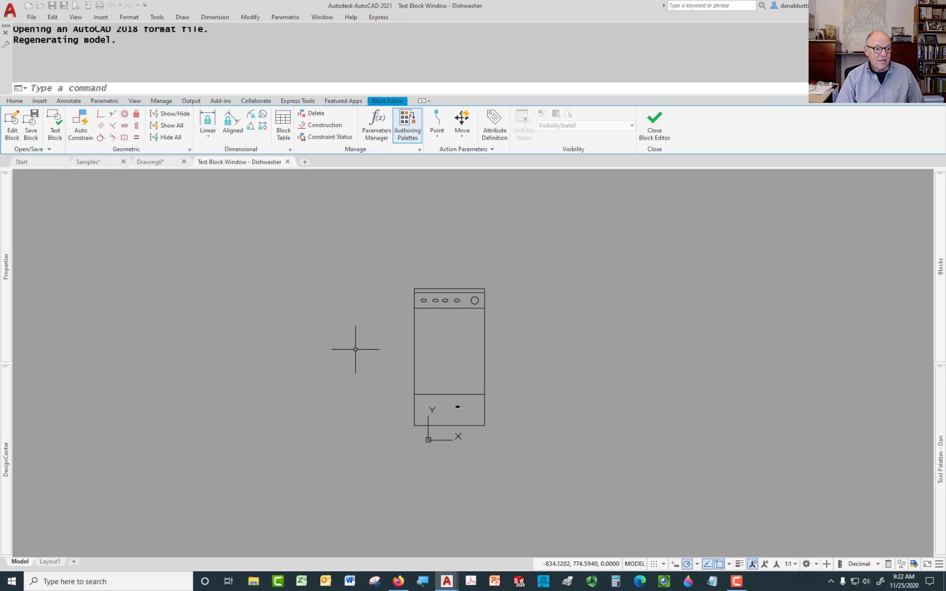
Test the dishwasher's size lookup with the Standard option in the test block window, and close the test window
{"action": "left_click", "coordinate": [464, 305]}
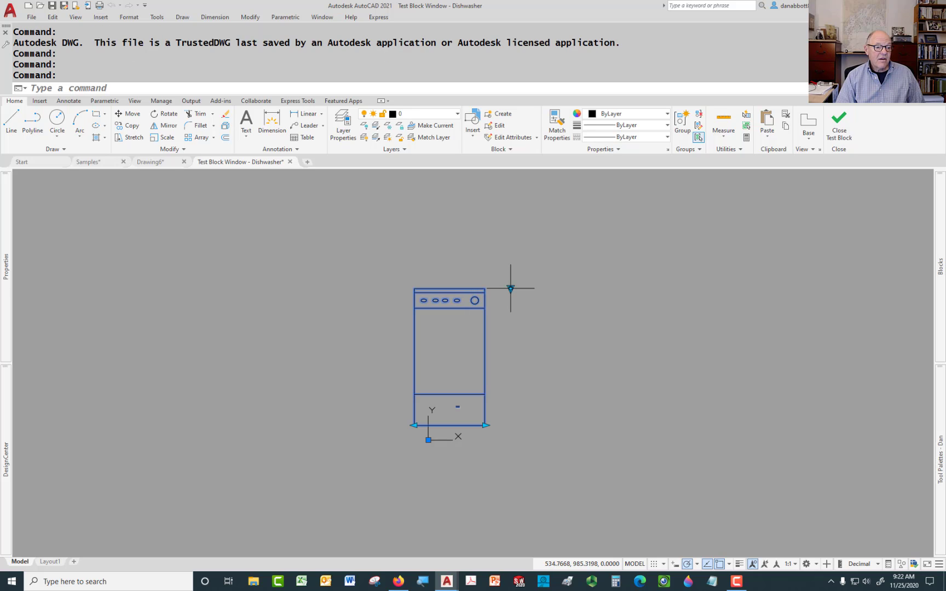
{"action": "left_click", "coordinate": [510, 290]}
{"action": "left_click", "coordinate": [537, 310]}
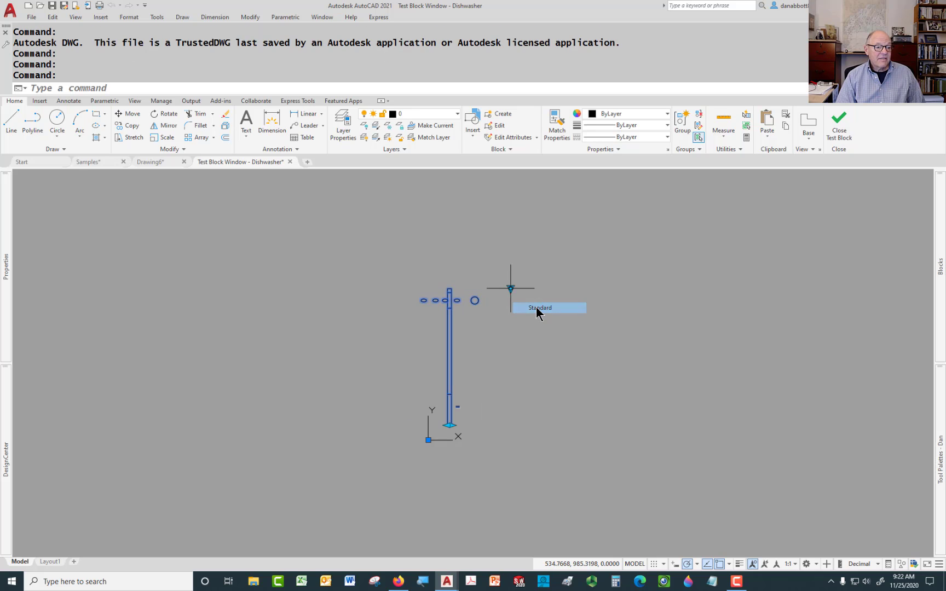
{"action": "key", "text": "Escape"}
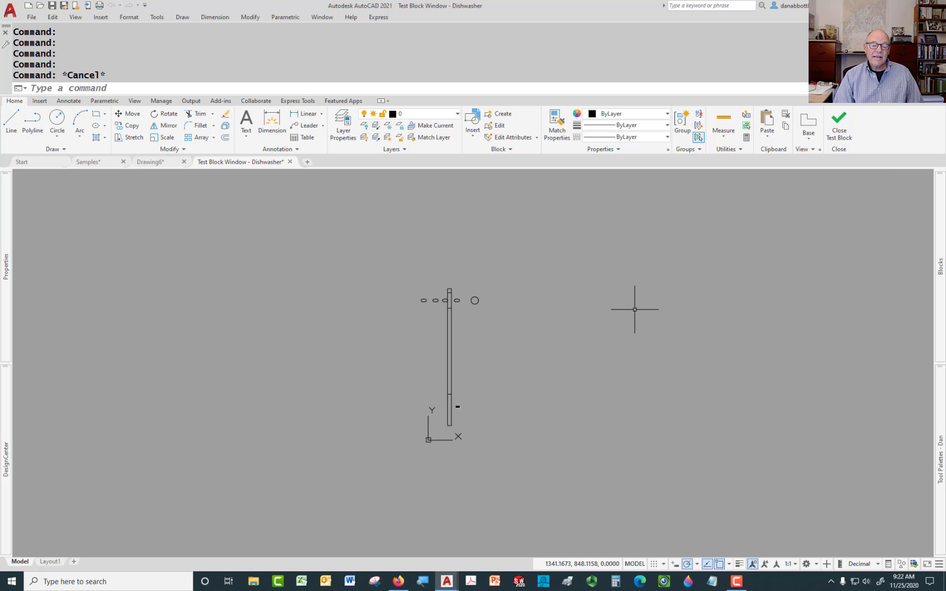
{"action": "key", "text": "Escape"}
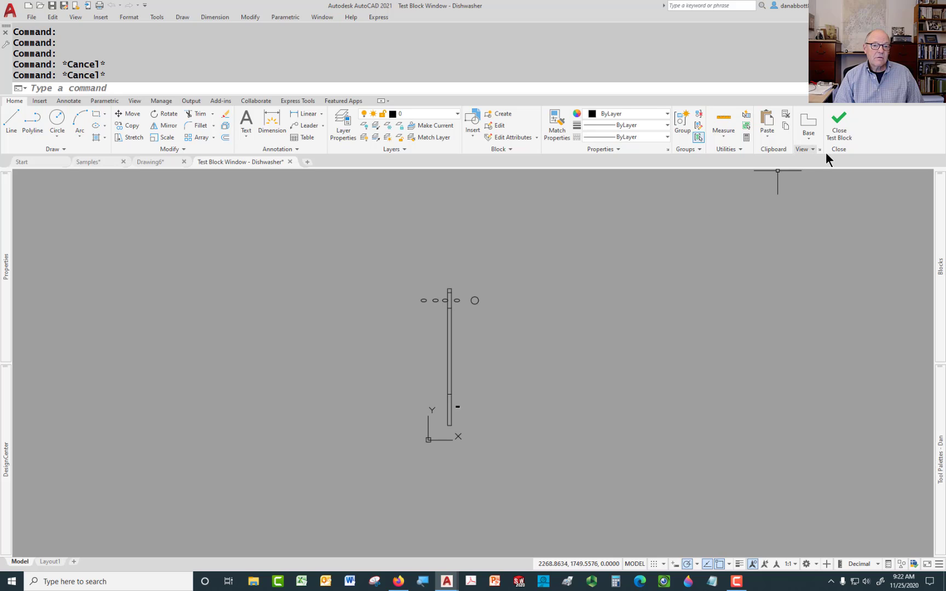
{"action": "left_click", "coordinate": [844, 129]}
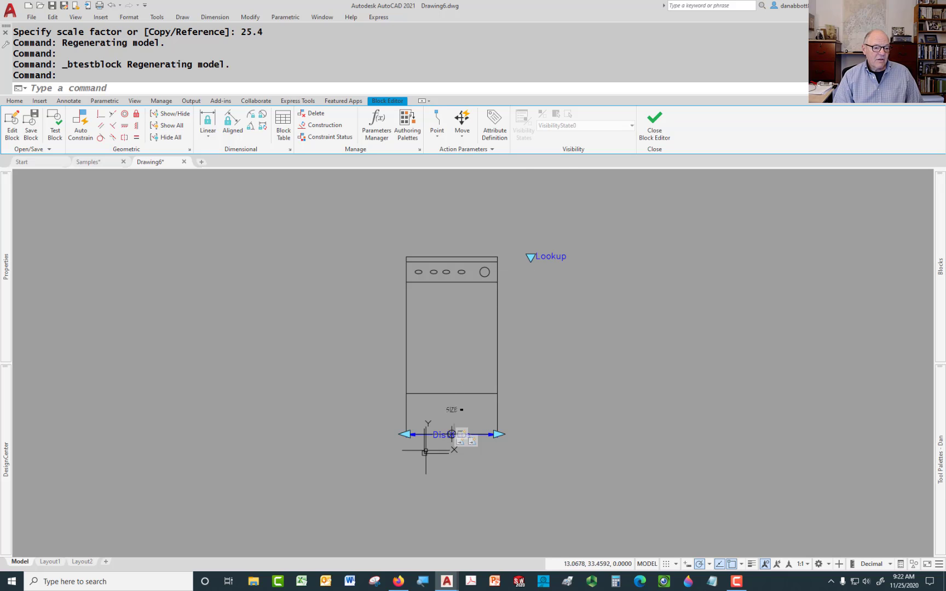
Examine the Distance values and size names in the dishwasher block's property lookup table
{"action": "scroll", "coordinate": [452, 449], "scroll_direction": "up", "scroll_amount": 4}
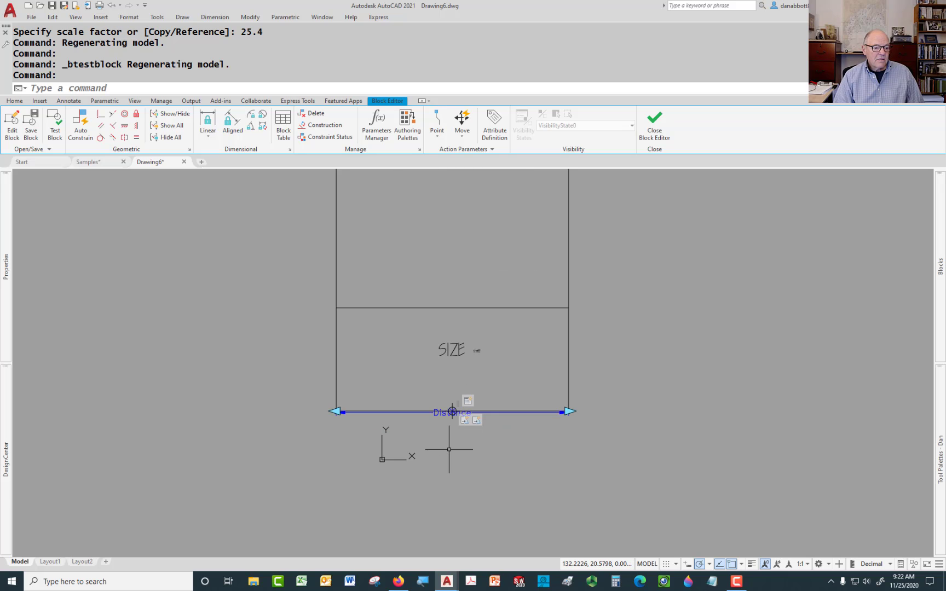
{"action": "right_click", "coordinate": [467, 408]}
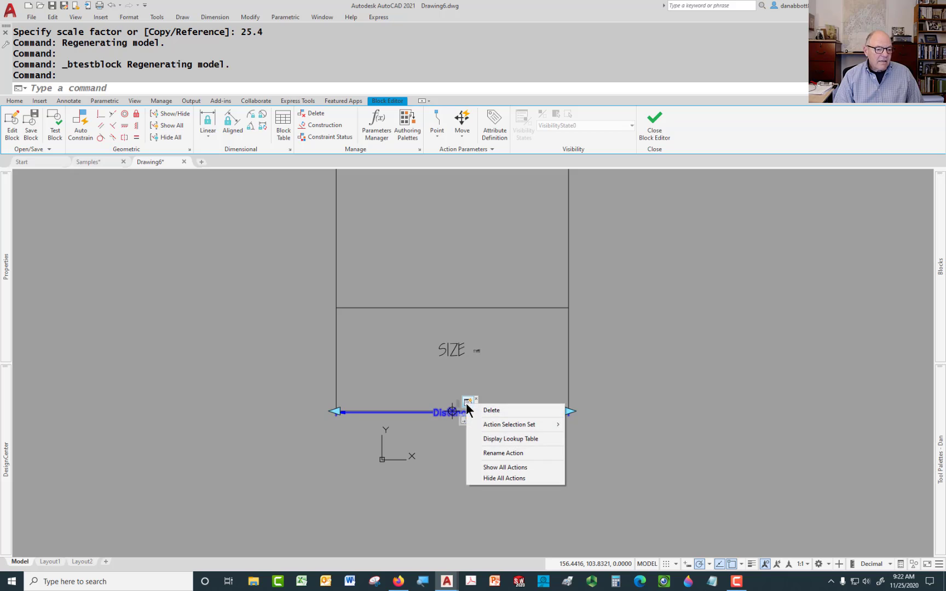
{"action": "left_click", "coordinate": [497, 440]}
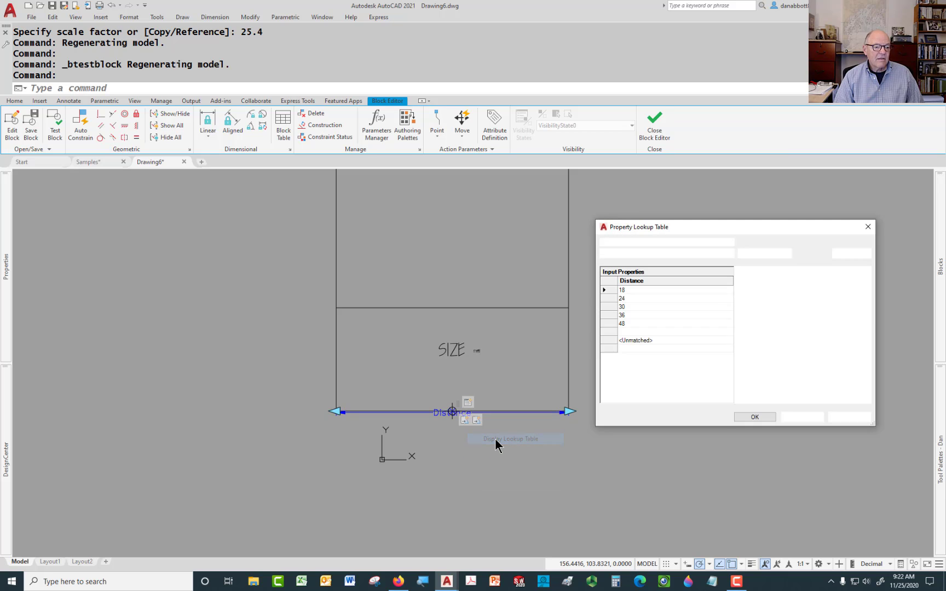
{"action": "left_click", "coordinate": [632, 289]}
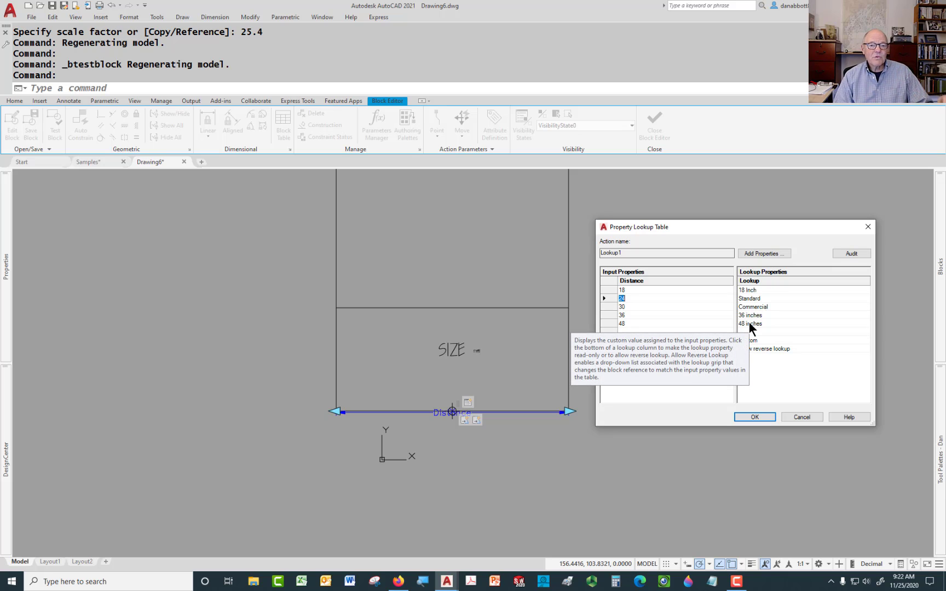
{"action": "key", "text": "Return"}
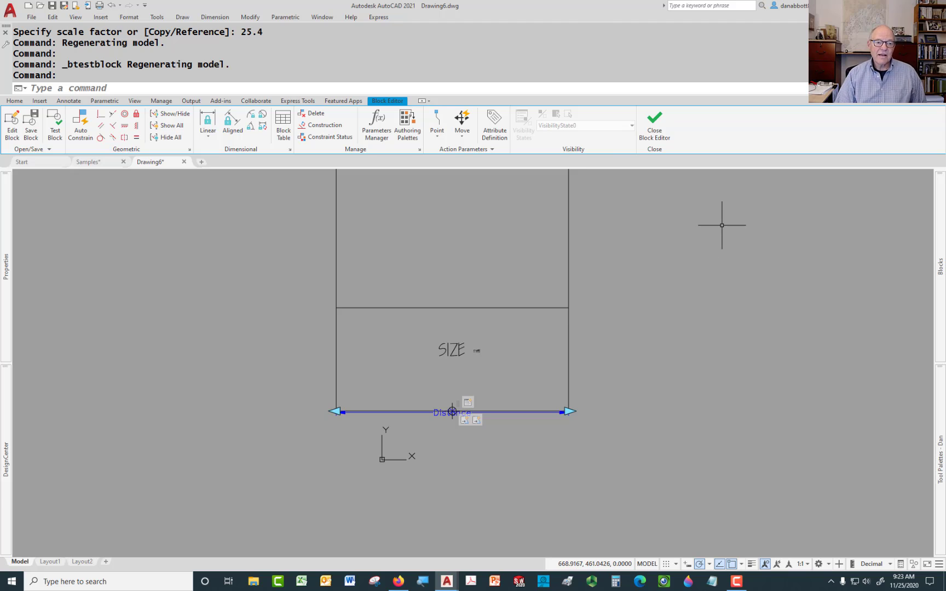
Close the Block Editor and discard the changes to the dishwasher block definition
{"action": "left_click", "coordinate": [657, 132]}
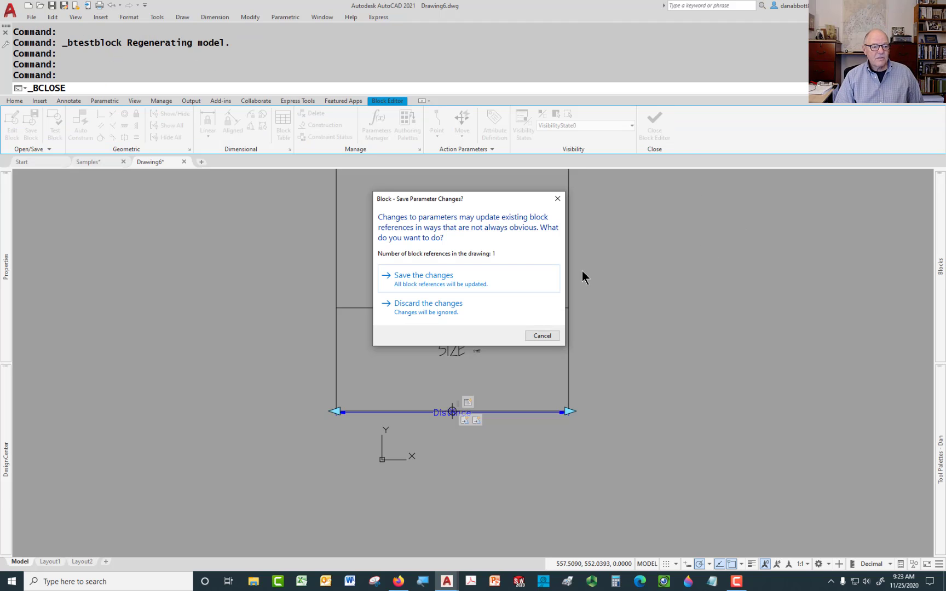
{"action": "left_click", "coordinate": [451, 305]}
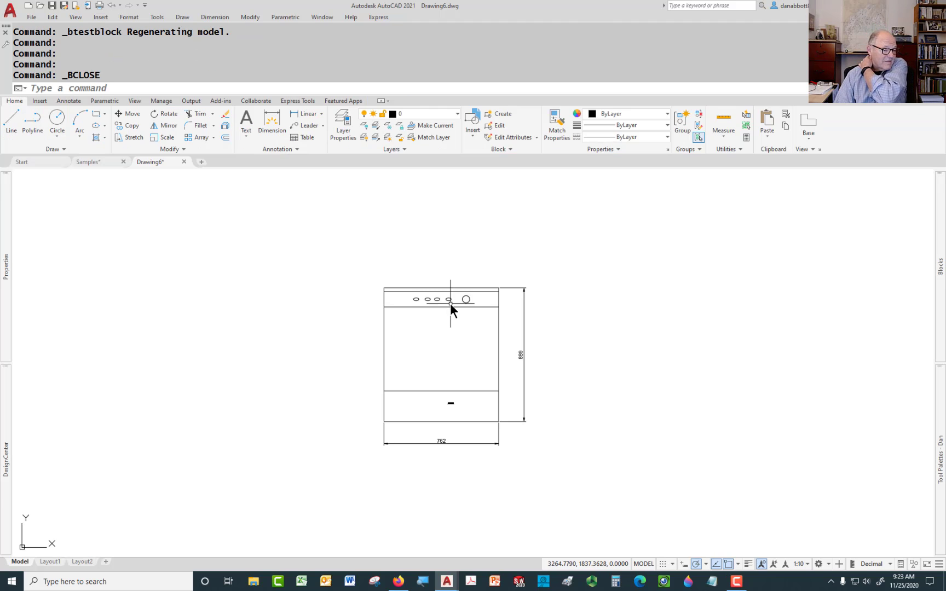